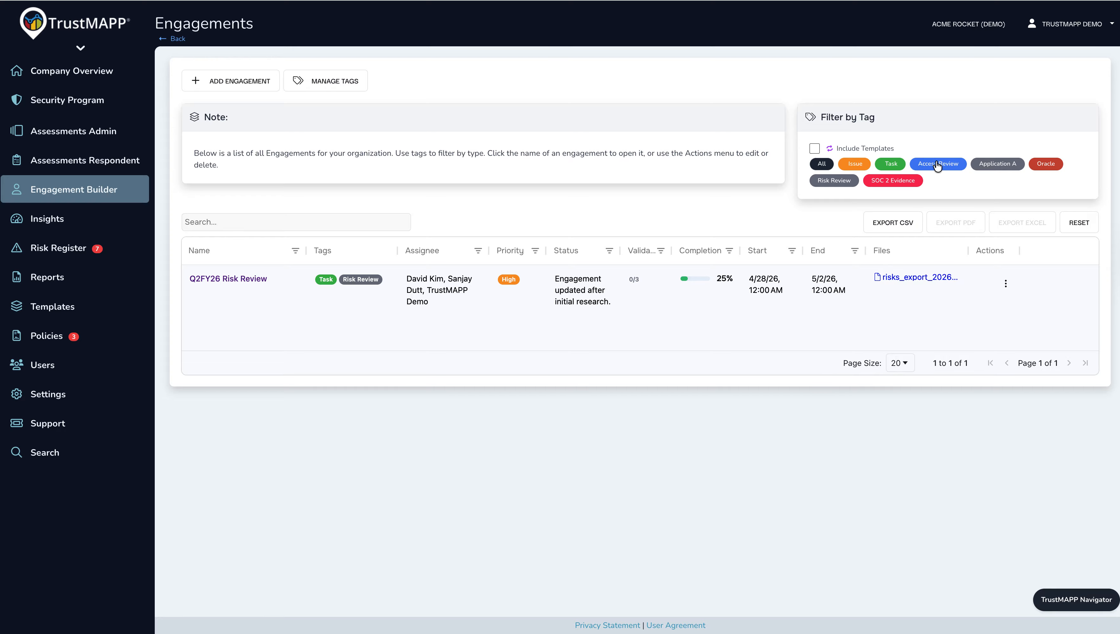
Filter the engagements list by the Task tag and include templates.
{"action": "left_click", "coordinate": [888, 165]}
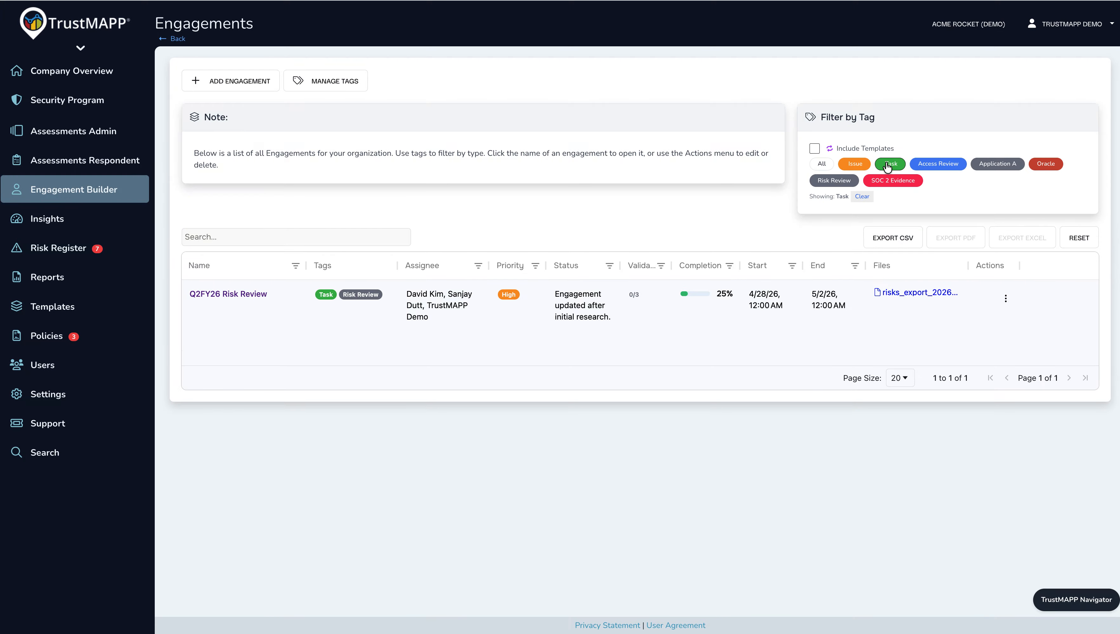
{"action": "left_click", "coordinate": [815, 149]}
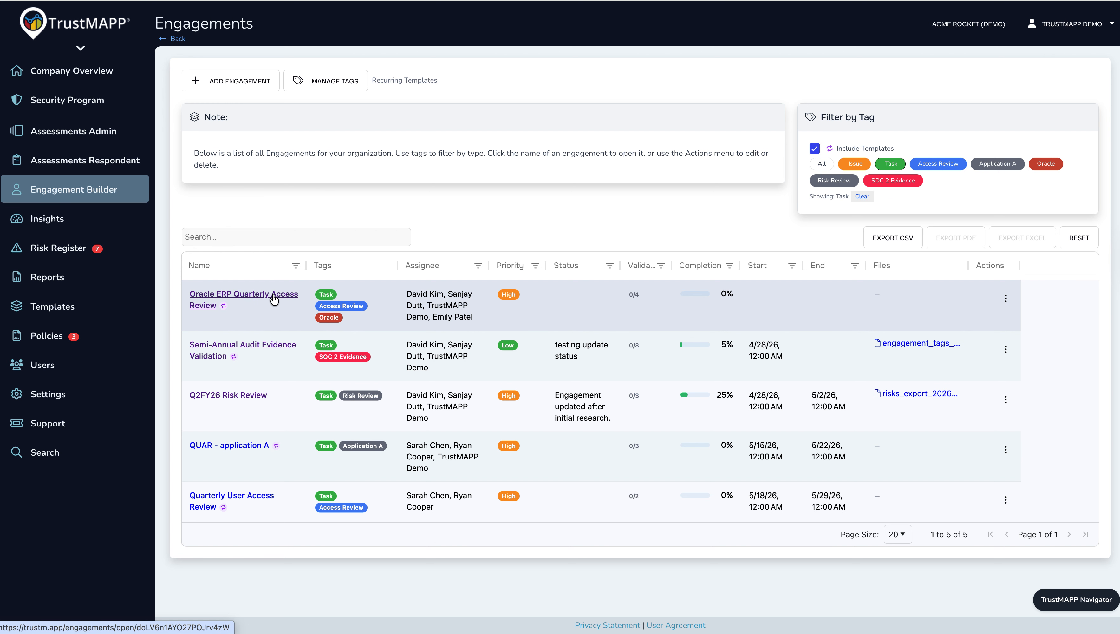
Start a new engagement and name it "New User Review Engagement".
{"action": "left_click", "coordinate": [246, 88]}
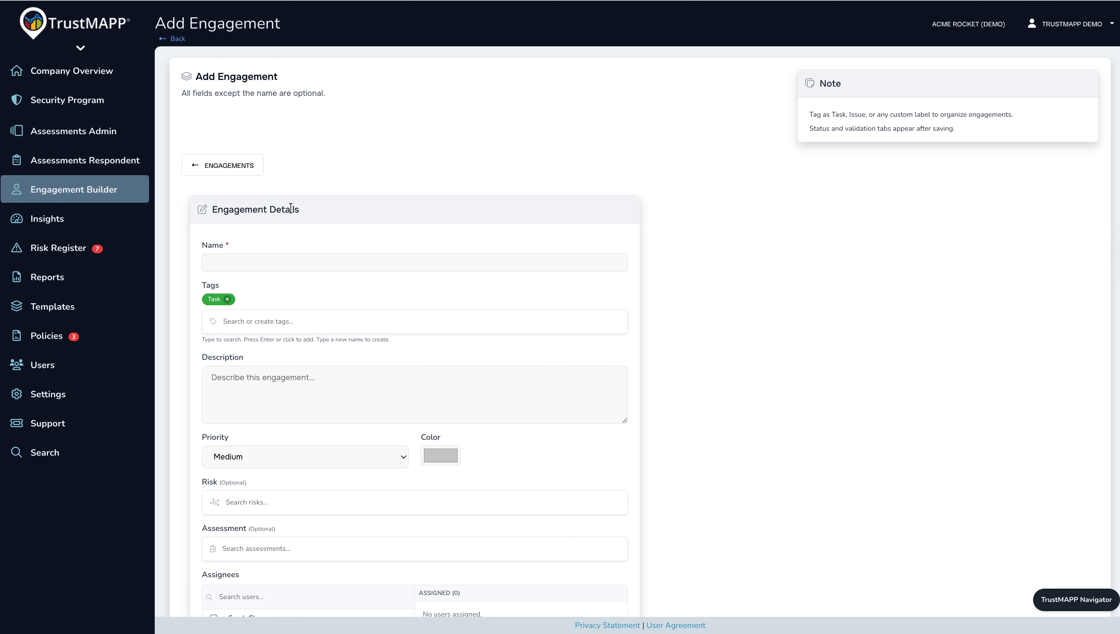
{"action": "left_click", "coordinate": [258, 259]}
{"action": "type", "text": "New User Review Engagement"}
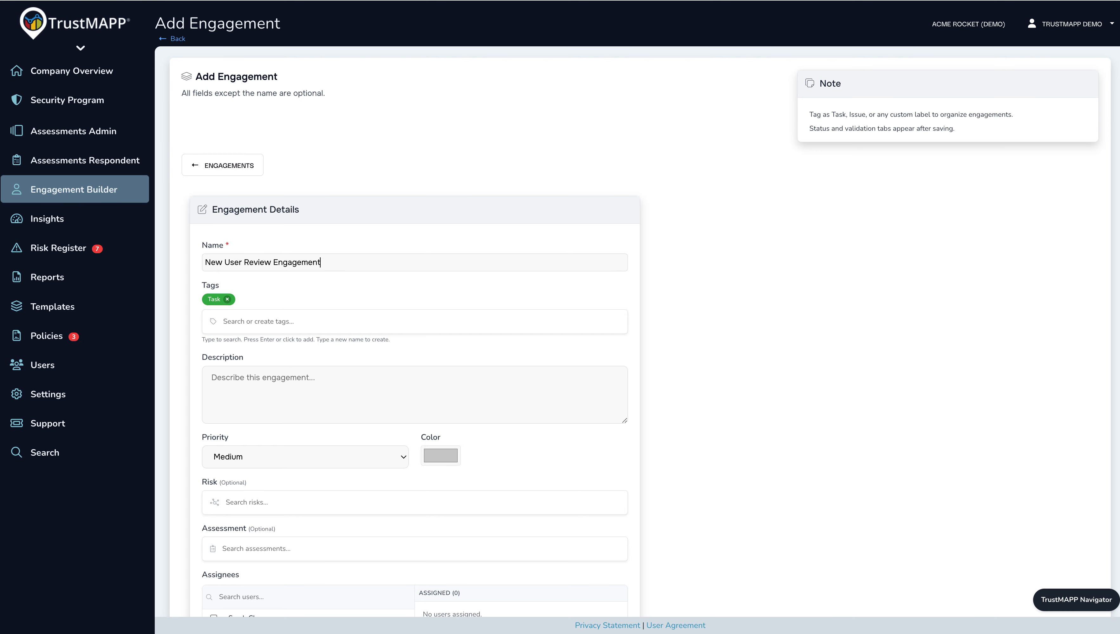
Add the Access Review tag and enter "Demo engagement" as the engagement's description.
{"action": "left_click", "coordinate": [259, 322]}
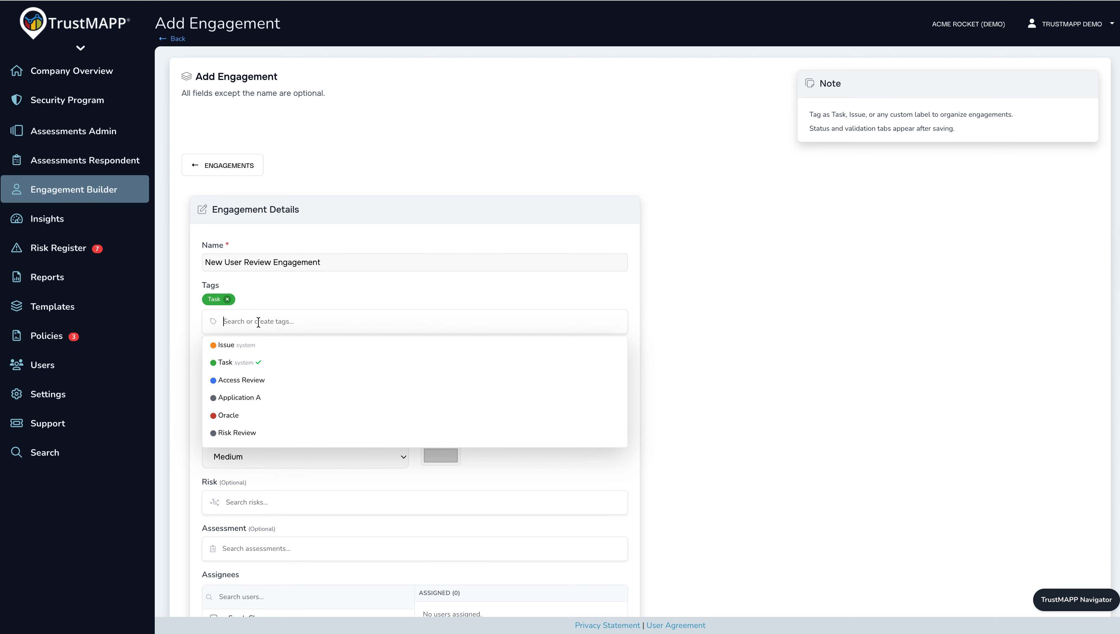
{"action": "left_click", "coordinate": [248, 382]}
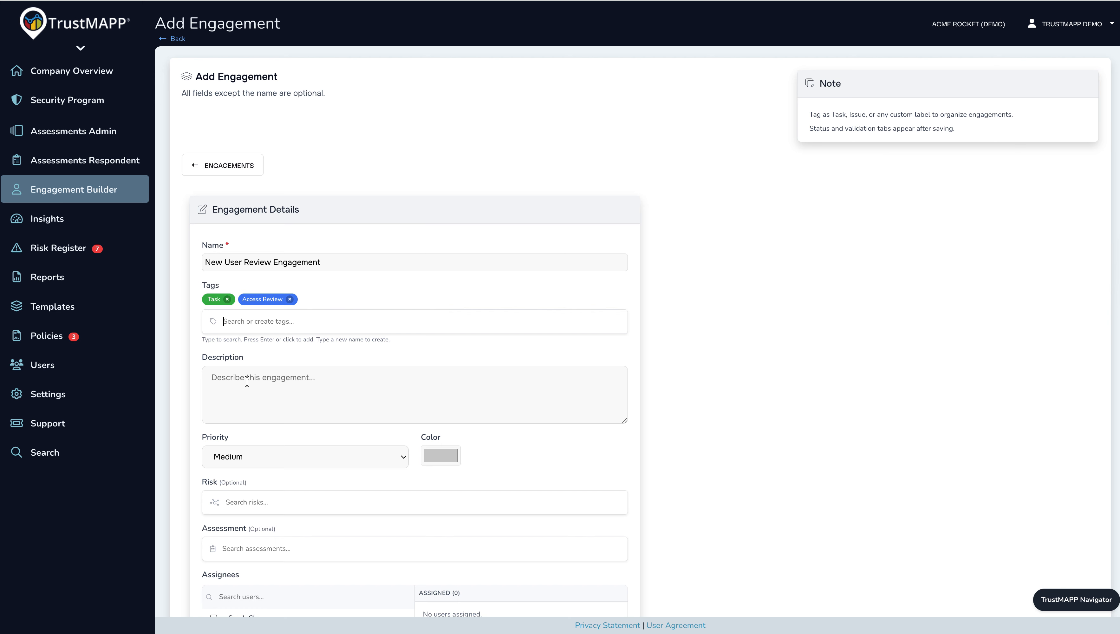
{"action": "left_click", "coordinate": [247, 382]}
{"action": "type", "text": "Demo "}
{"action": "type", "text": "ta"}
{"action": "type", "text": "engagement"}
Look through the priority options and set the engagement's color to bright yellow.
{"action": "scroll", "coordinate": [275, 433], "scroll_direction": "down", "scroll_amount": 5}
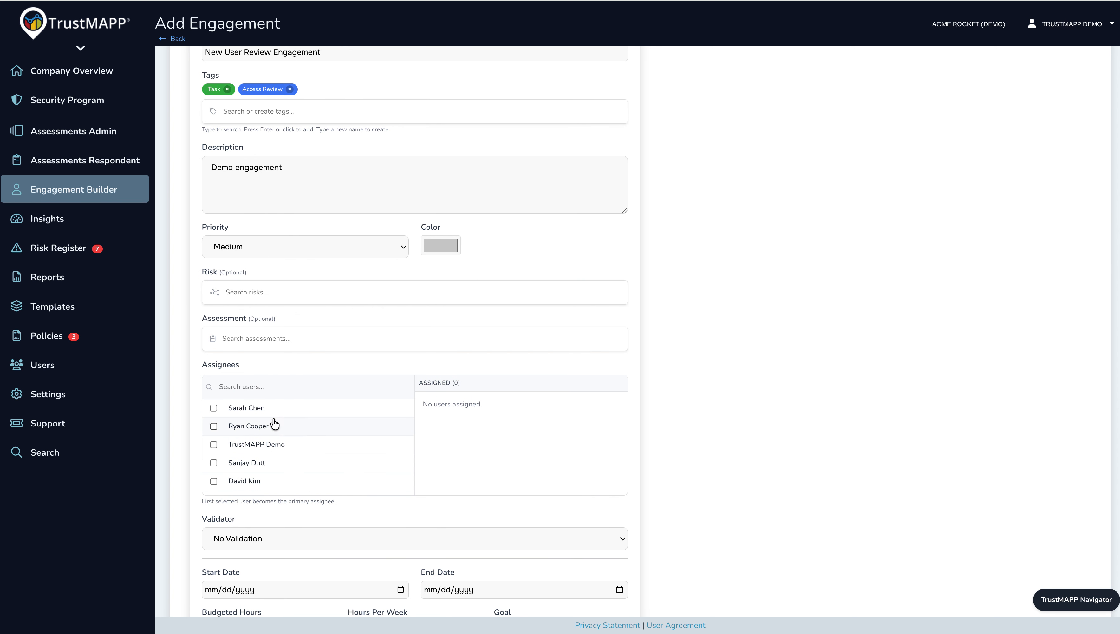
{"action": "left_click", "coordinate": [267, 247]}
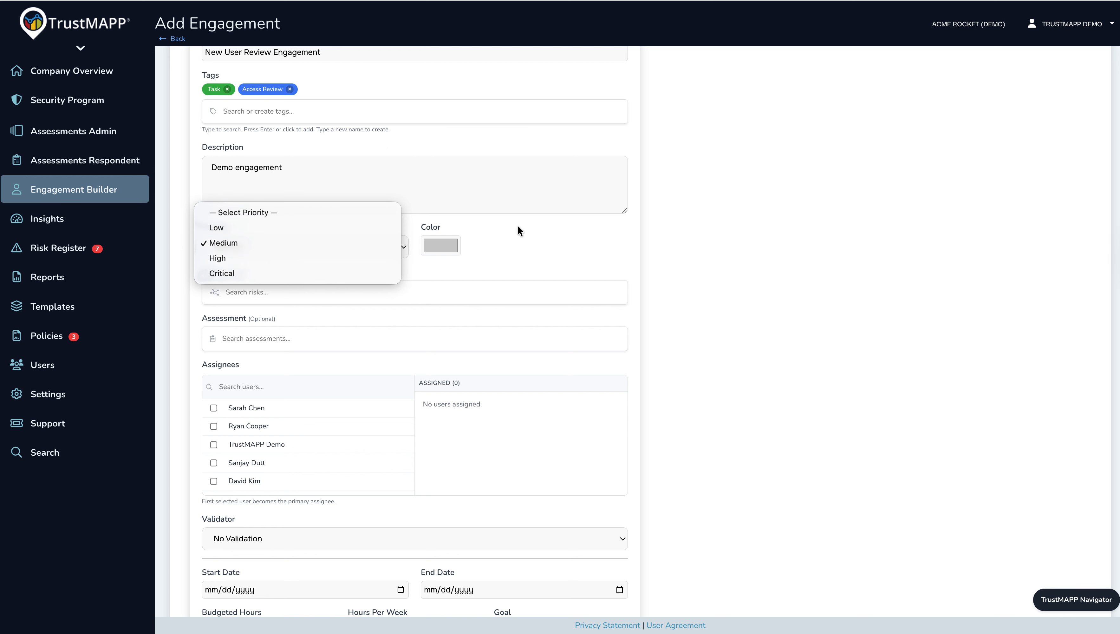
{"action": "left_click", "coordinate": [510, 236]}
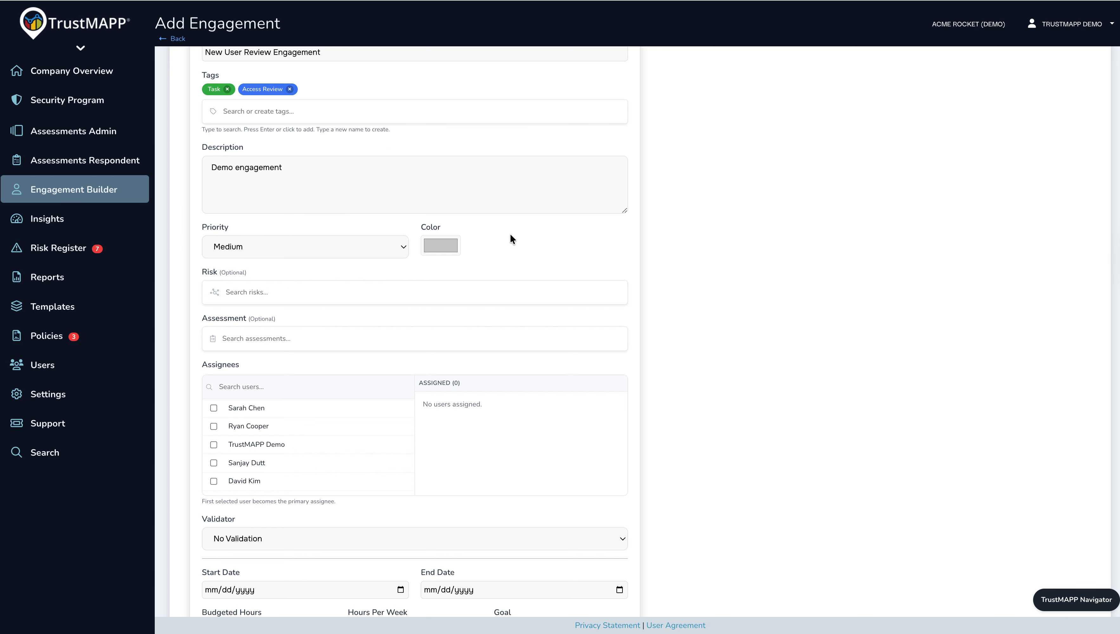
{"action": "left_click", "coordinate": [445, 254]}
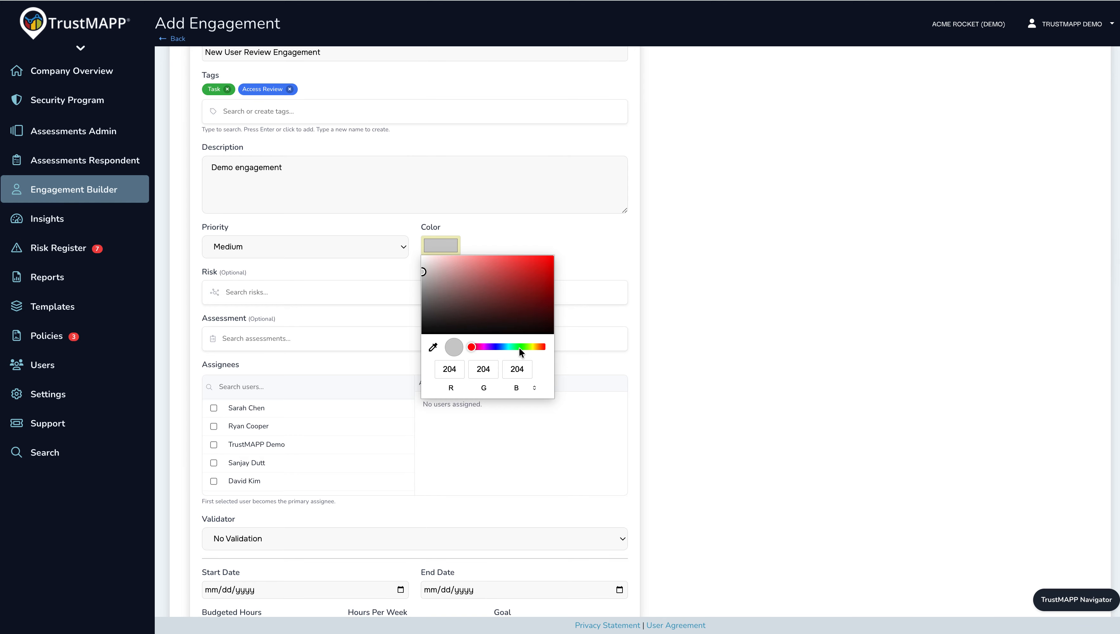
{"action": "left_click", "coordinate": [533, 346]}
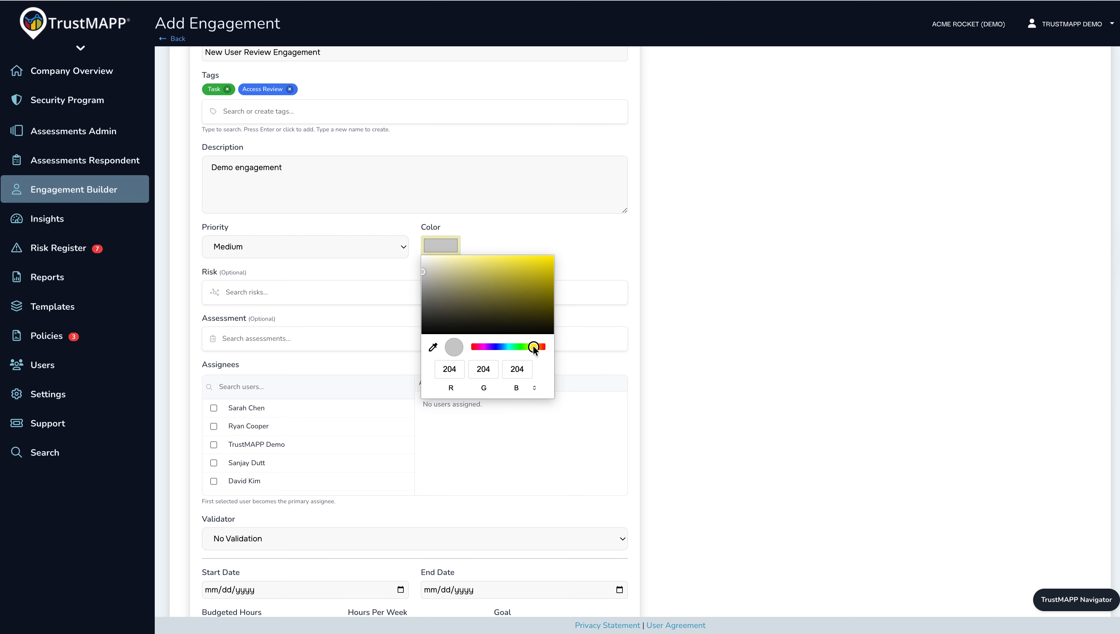
{"action": "left_click", "coordinate": [525, 256]}
{"action": "left_click", "coordinate": [539, 237]}
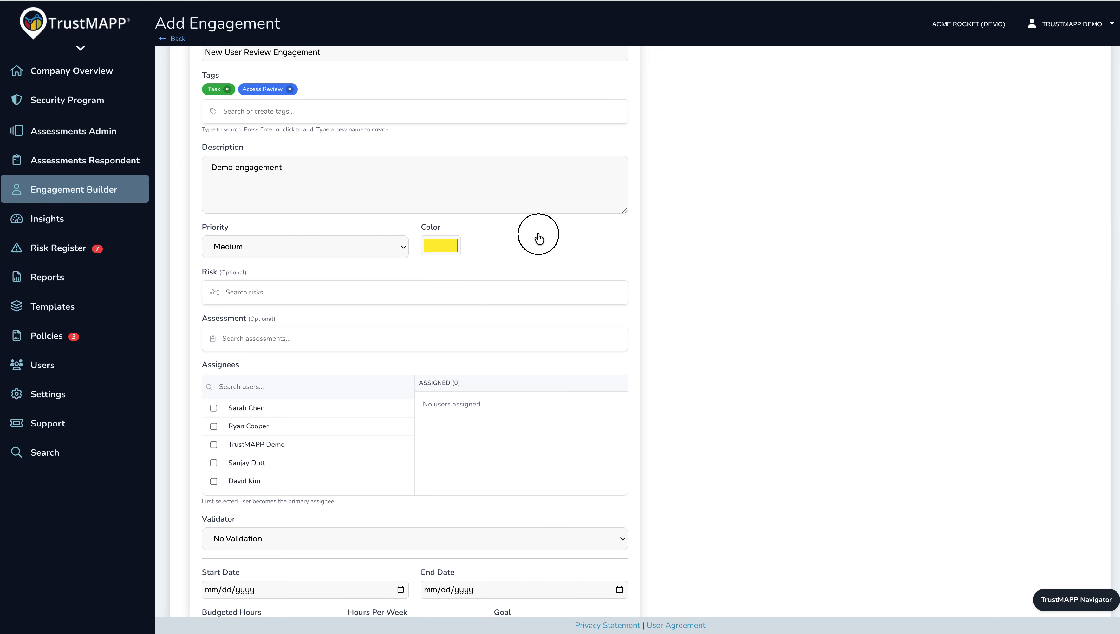
Search the risks for "risk" and link "Supply Chain Risk 2025 - August" to the engagement.
{"action": "left_click", "coordinate": [307, 293]}
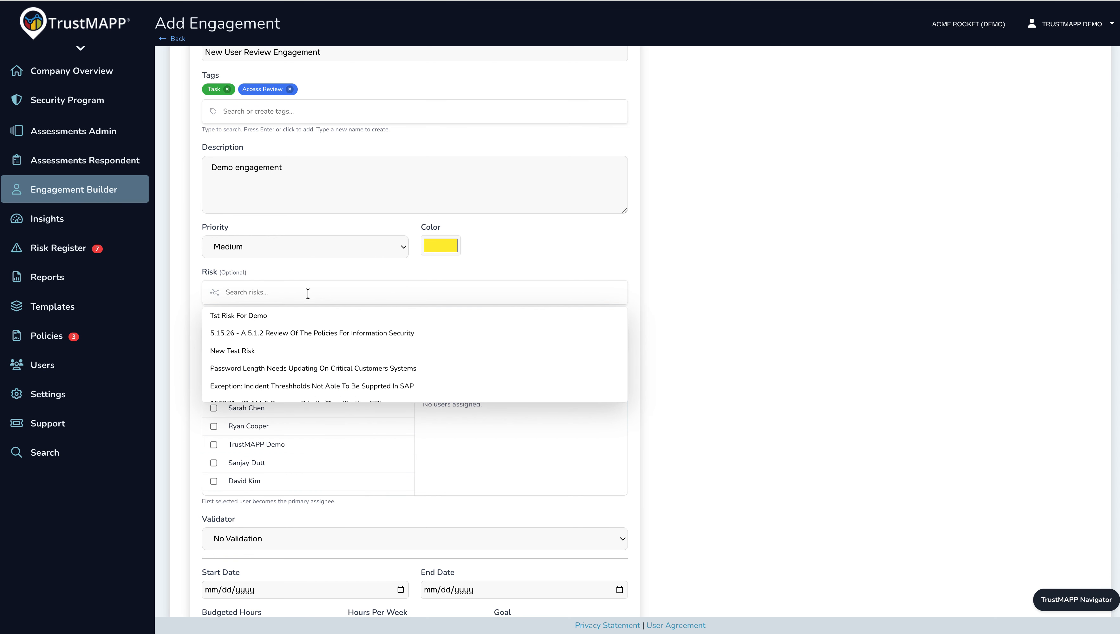
{"action": "scroll", "coordinate": [303, 351], "scroll_direction": "down", "scroll_amount": 5}
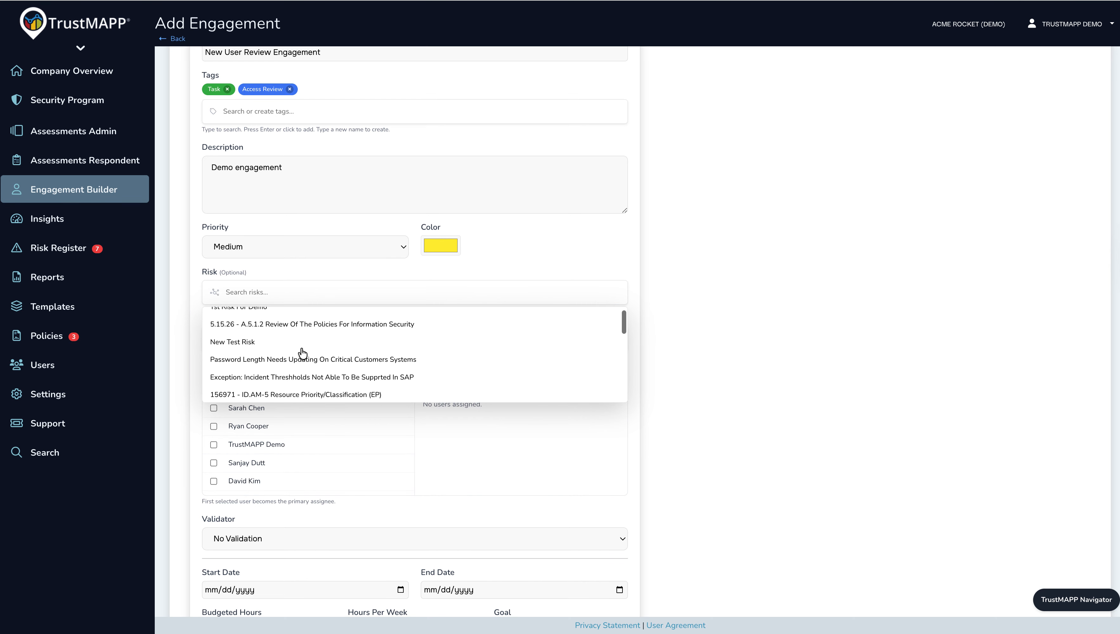
{"action": "scroll", "coordinate": [302, 351], "scroll_direction": "down", "scroll_amount": 2}
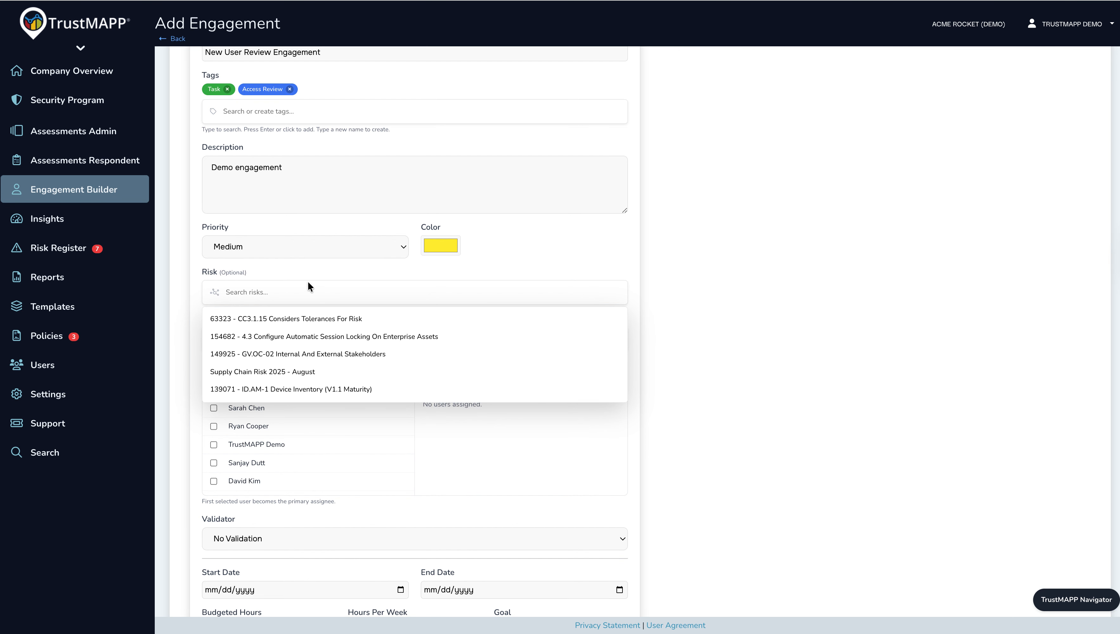
{"action": "type", "text": "risk"}
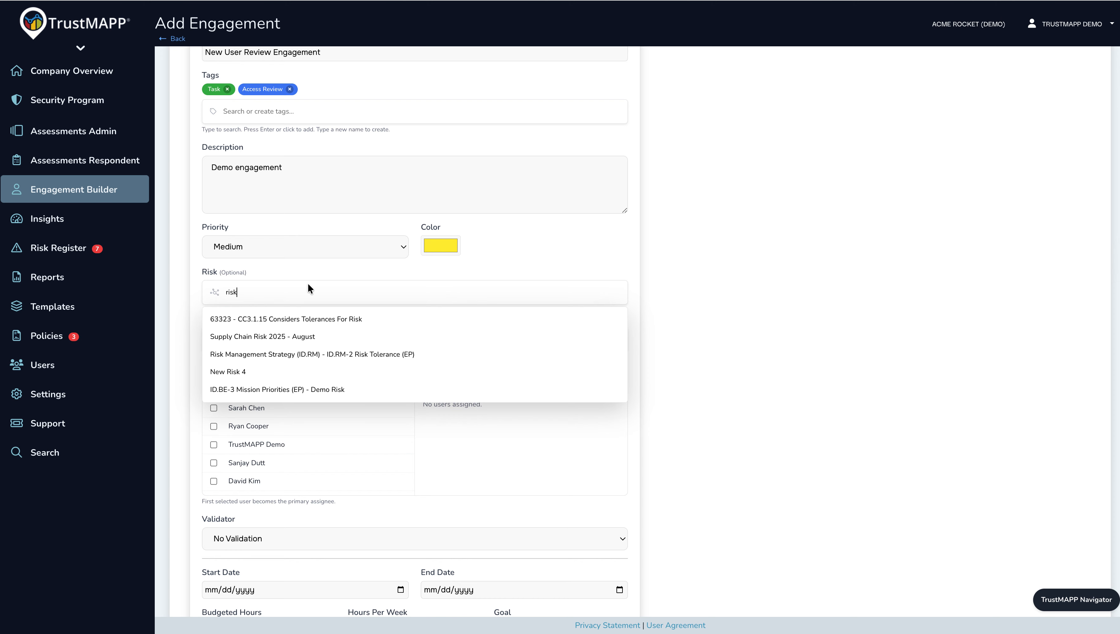
{"action": "left_click", "coordinate": [298, 336]}
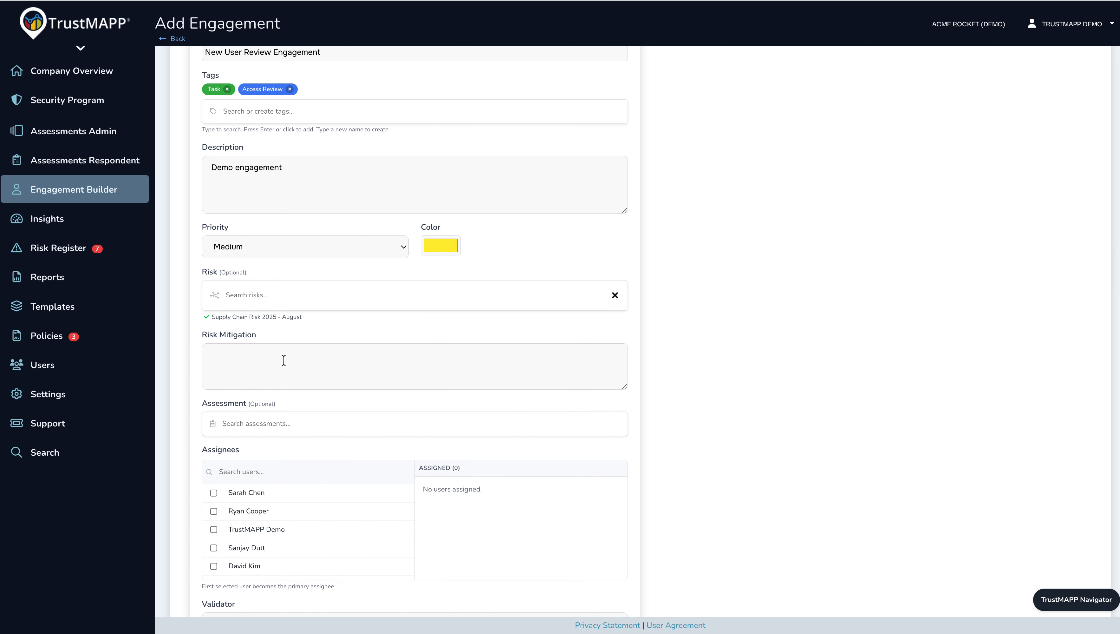
Search the assessments for "NIST CSF" and link "NIST CSF 2.0 Q2 2026" to the engagement.
{"action": "scroll", "coordinate": [284, 360], "scroll_direction": "down", "scroll_amount": 2}
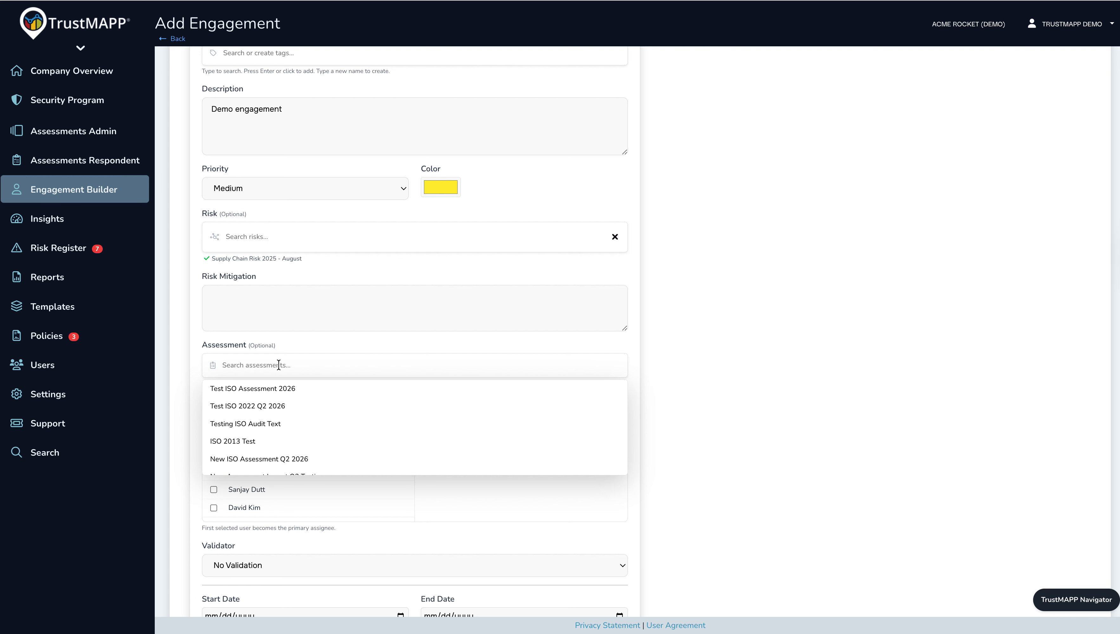
{"action": "type", "text": "NIST C"}
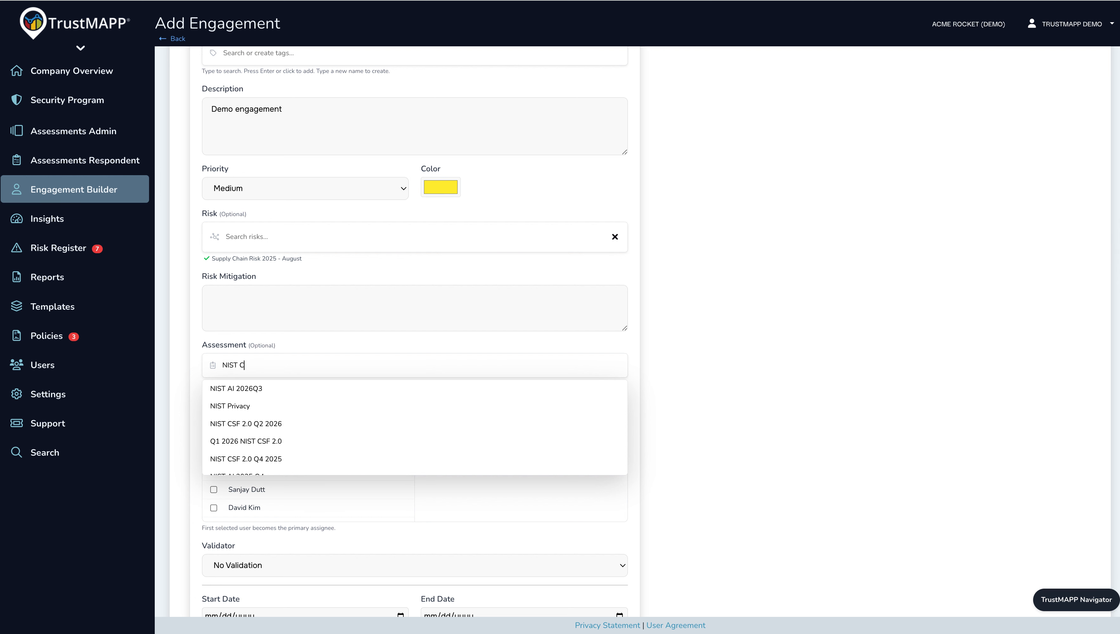
{"action": "type", "text": "SF"}
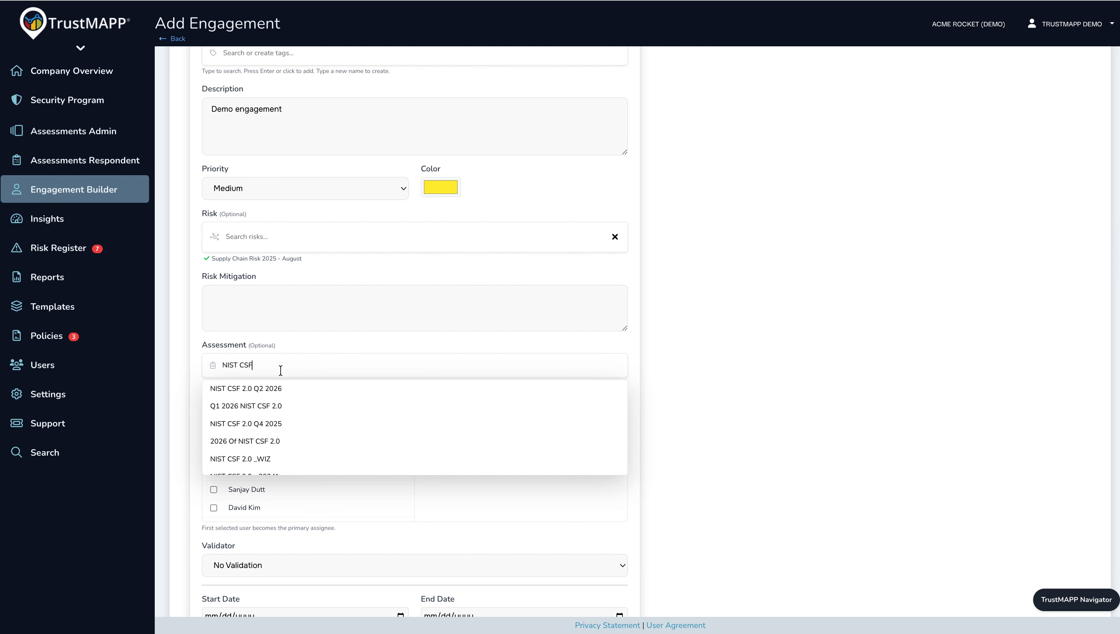
{"action": "left_click", "coordinate": [276, 389]}
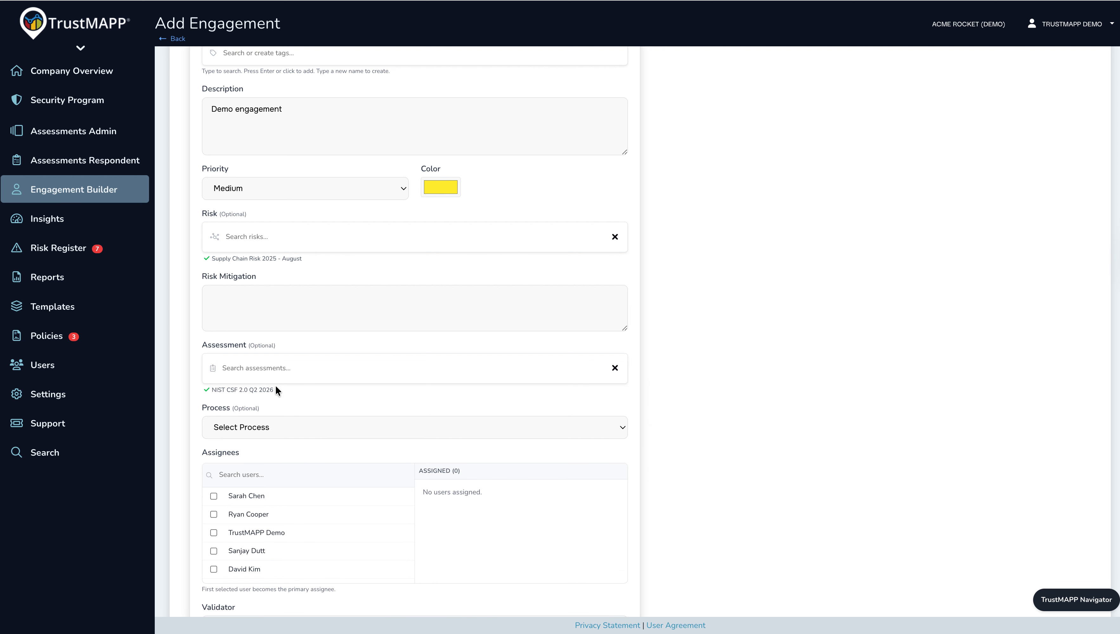
Set the process to Adverse Event Analysis (DE.AE) and the attribute to DE.AE-02 Adverse event analyzation.
{"action": "left_click", "coordinate": [265, 428]}
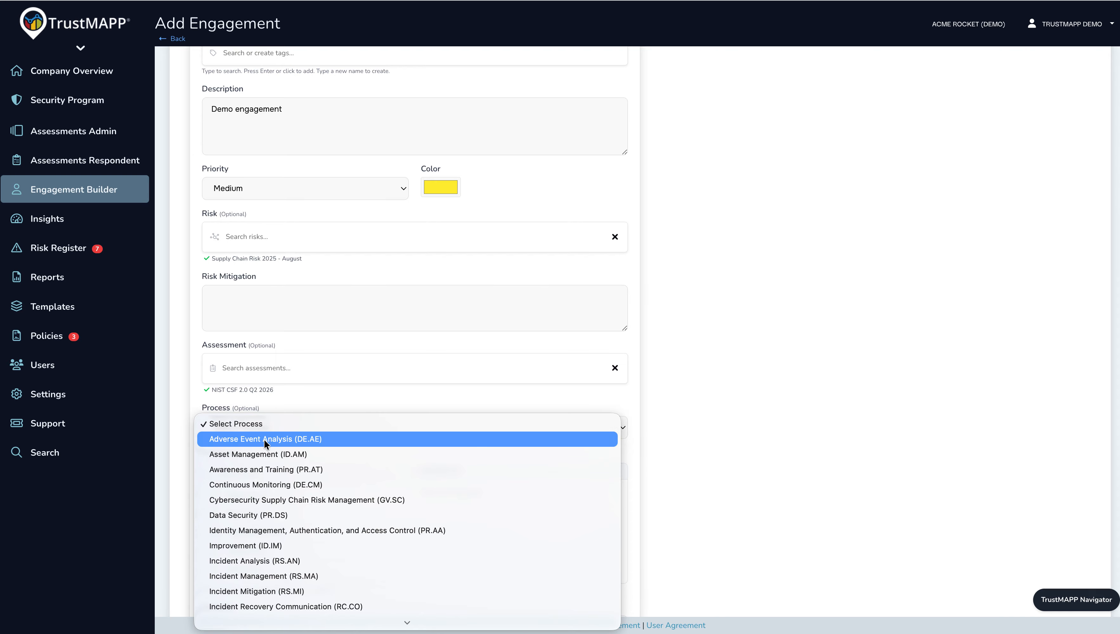
{"action": "left_click", "coordinate": [266, 440]}
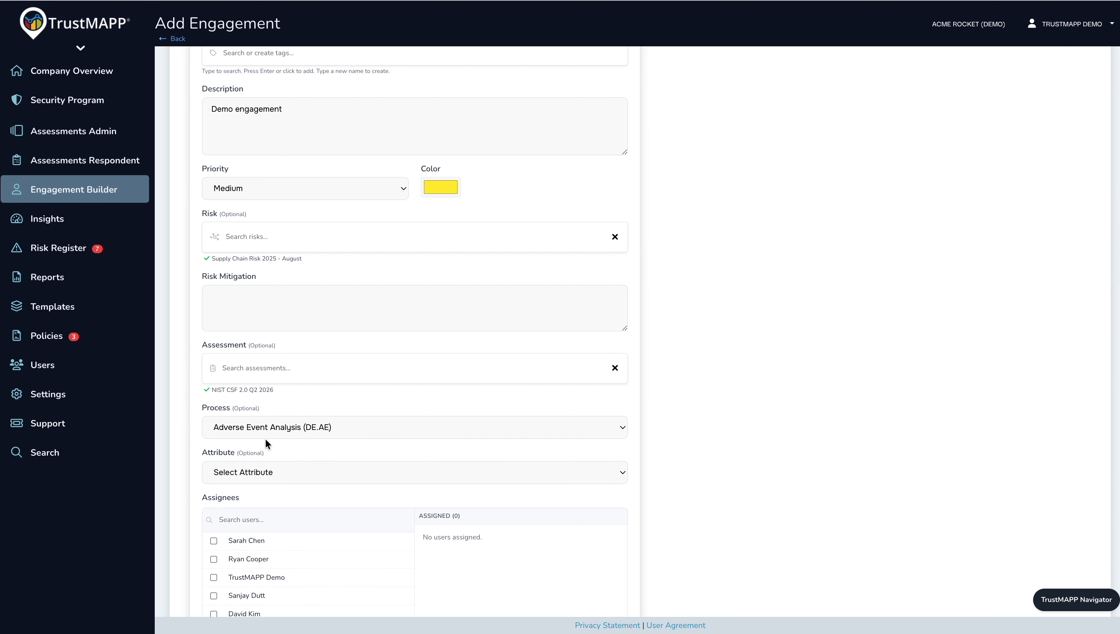
{"action": "left_click", "coordinate": [276, 474]}
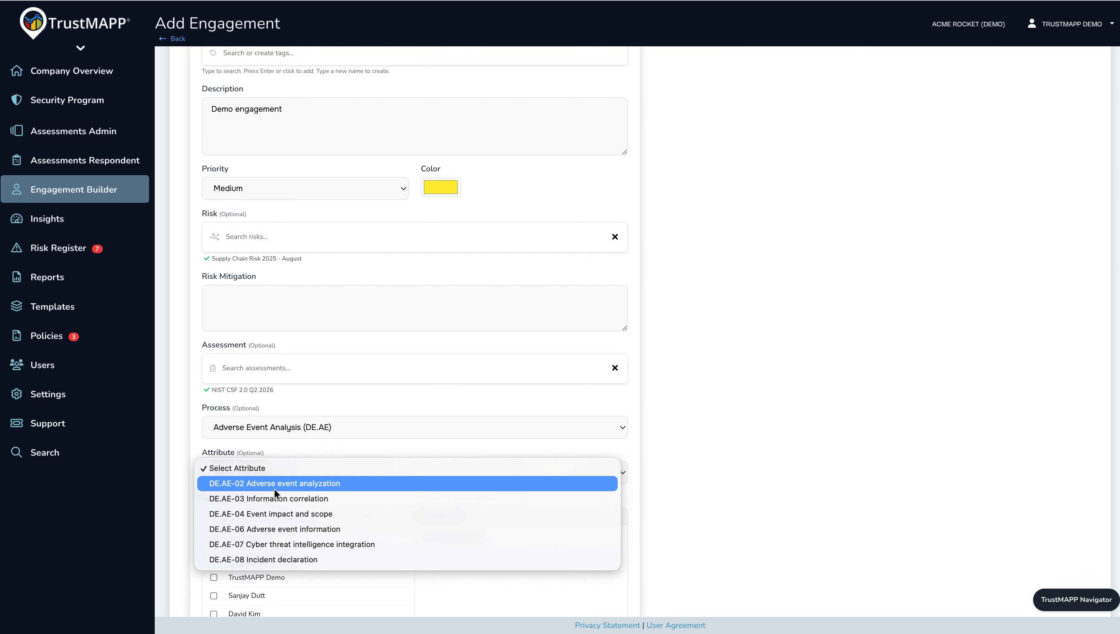
{"action": "left_click", "coordinate": [275, 486]}
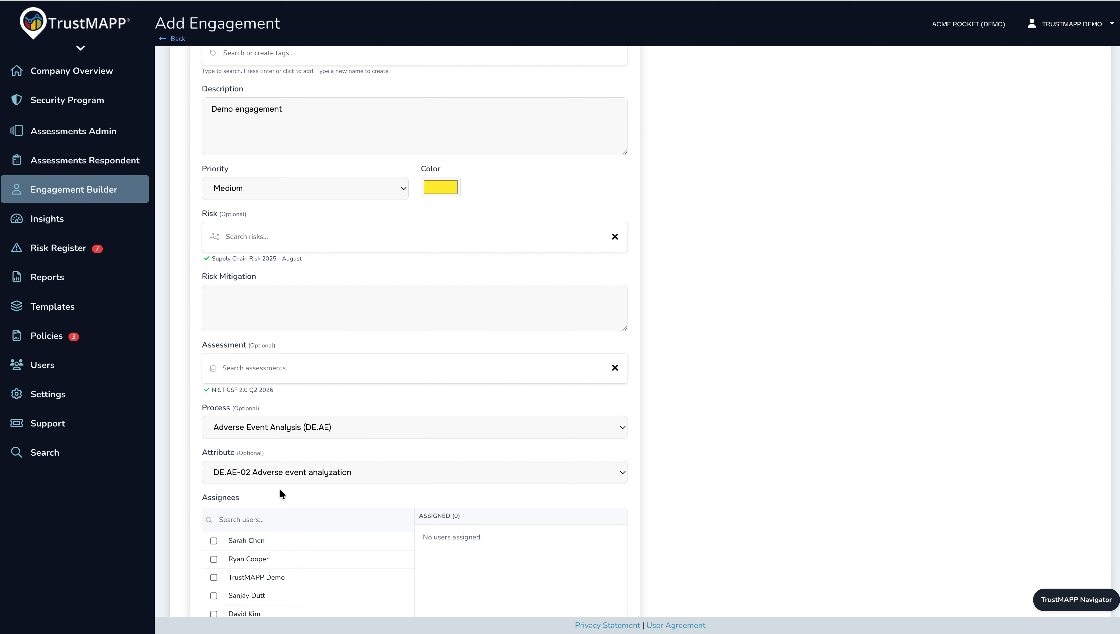
Assign the first three listed users to the engagement, with the first one as primary assignee.
{"action": "scroll", "coordinate": [280, 491], "scroll_direction": "down", "scroll_amount": 2}
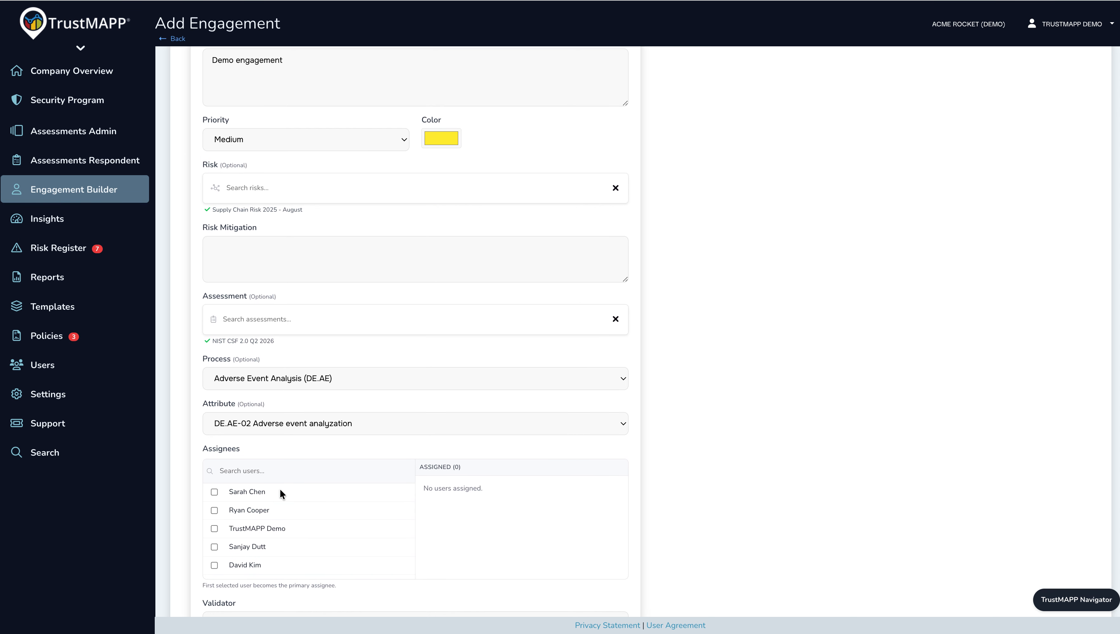
{"action": "scroll", "coordinate": [279, 488], "scroll_direction": "down", "scroll_amount": 1}
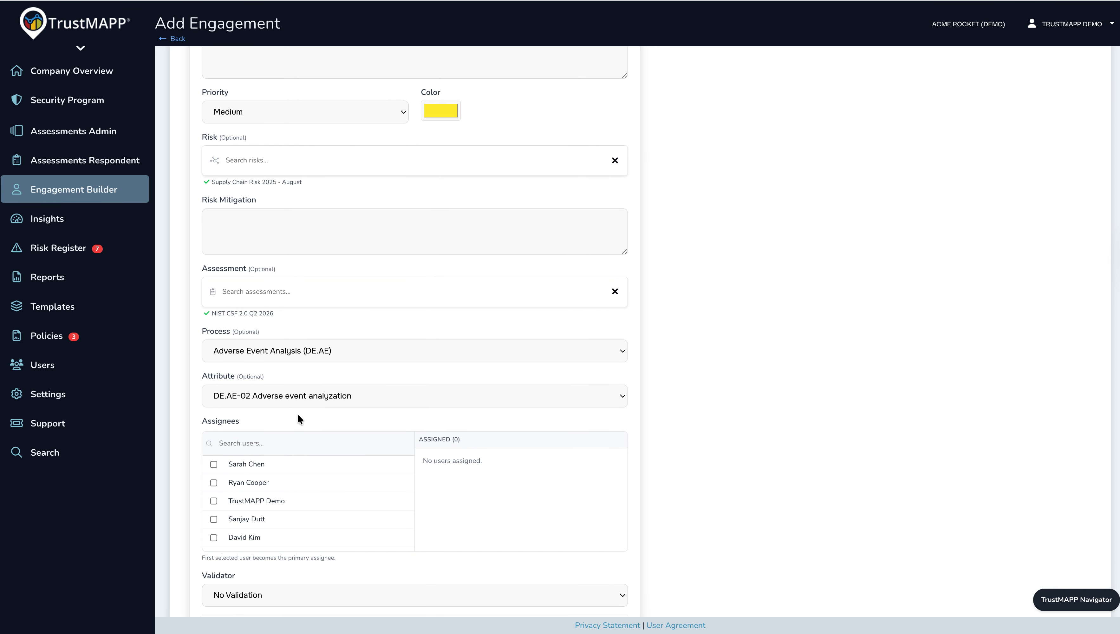
{"action": "scroll", "coordinate": [297, 413], "scroll_direction": "up", "scroll_amount": 1}
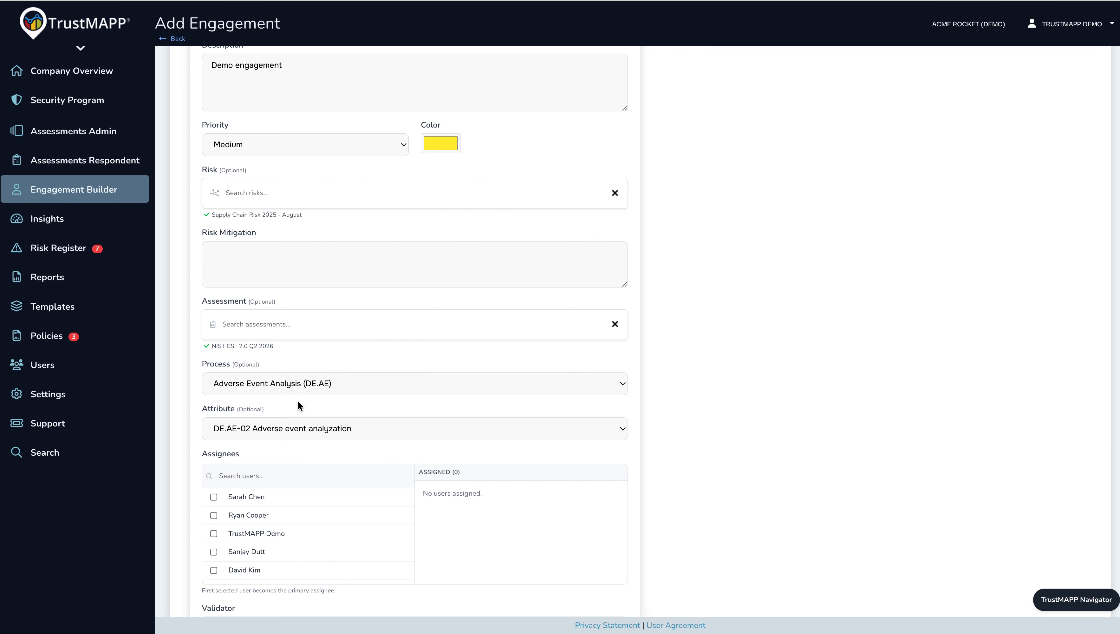
{"action": "scroll", "coordinate": [298, 402], "scroll_direction": "down", "scroll_amount": 6}
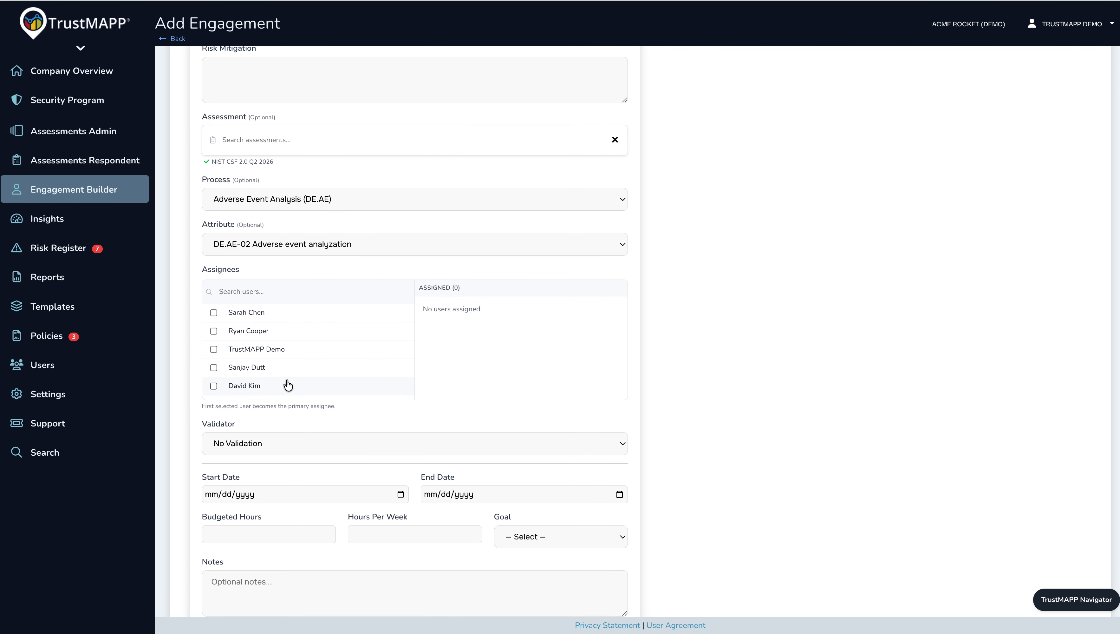
{"action": "left_click", "coordinate": [242, 314]}
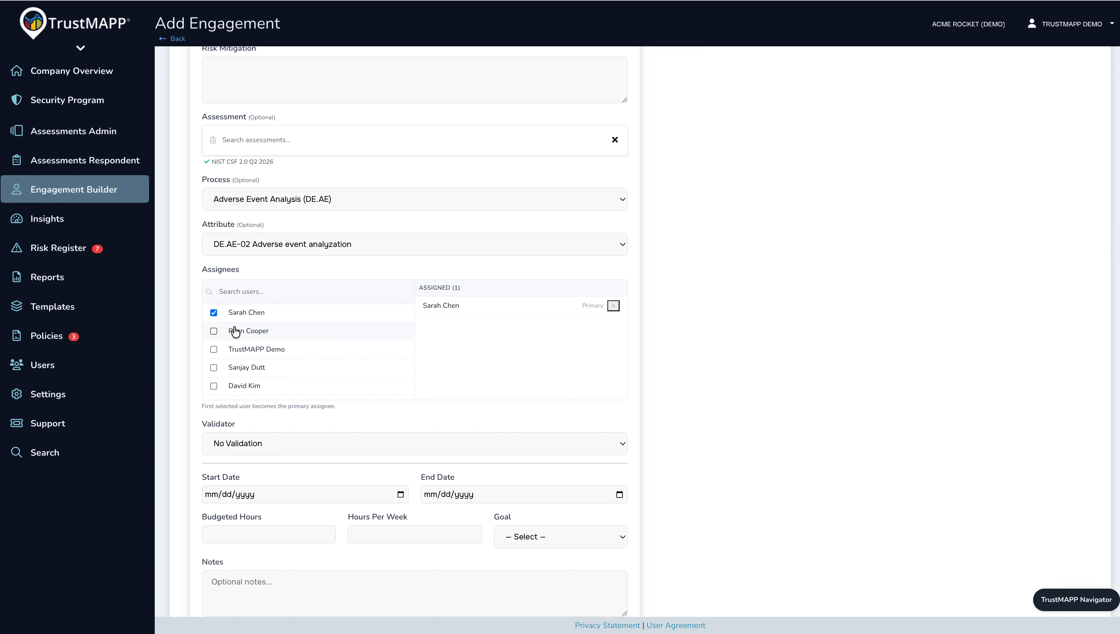
{"action": "left_click", "coordinate": [234, 331]}
{"action": "left_click", "coordinate": [256, 350]}
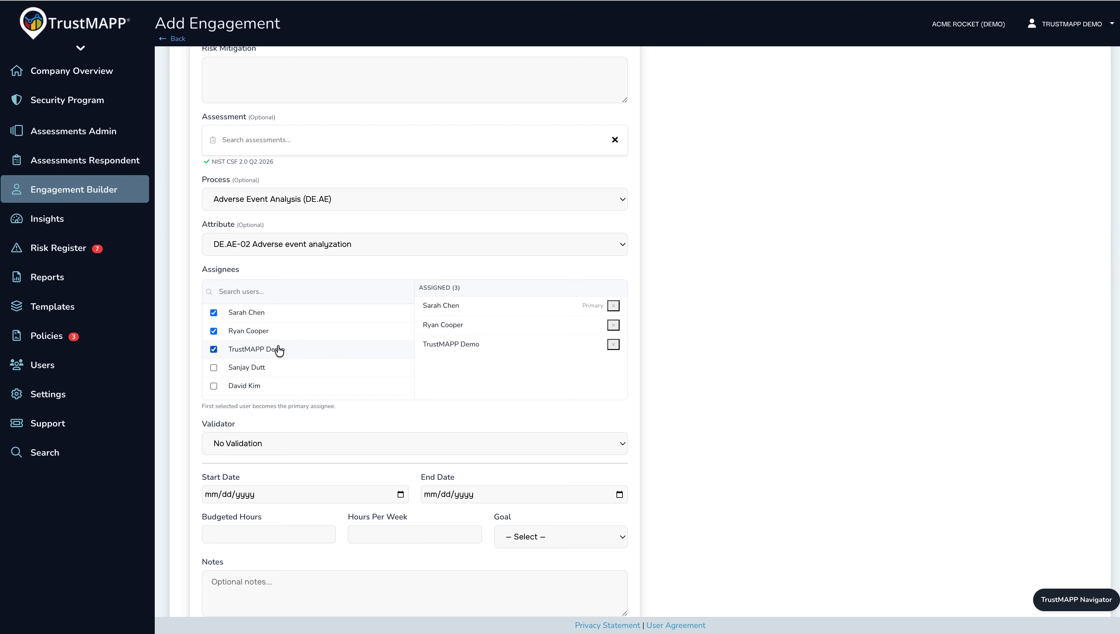
Set the second assigned user as the engagement's validator.
{"action": "scroll", "coordinate": [408, 418], "scroll_direction": "down", "scroll_amount": 3}
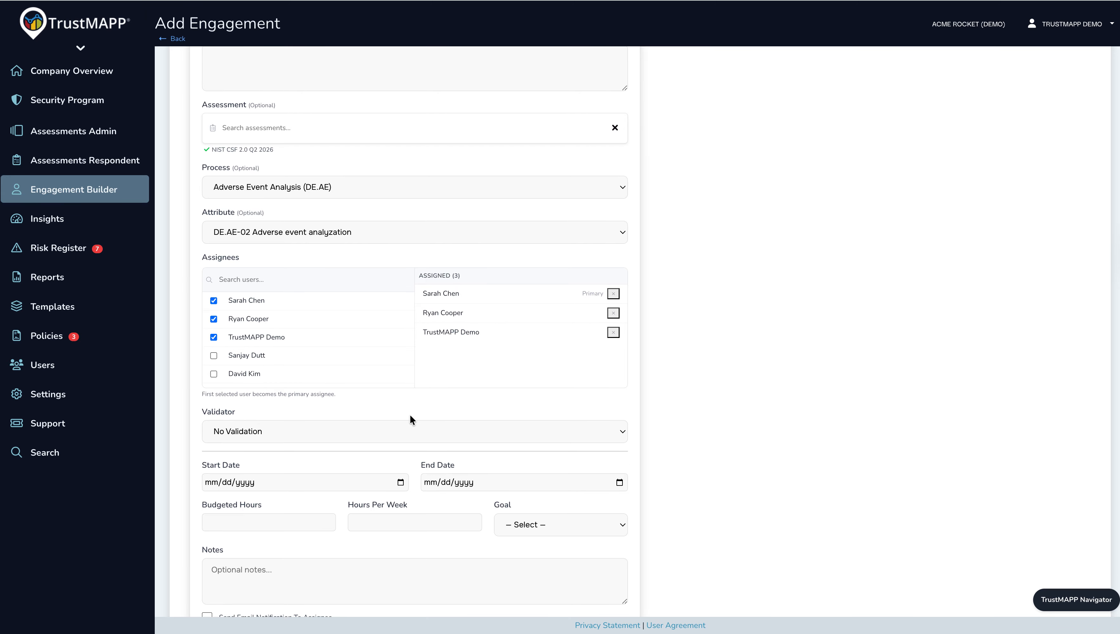
{"action": "left_click", "coordinate": [362, 302]}
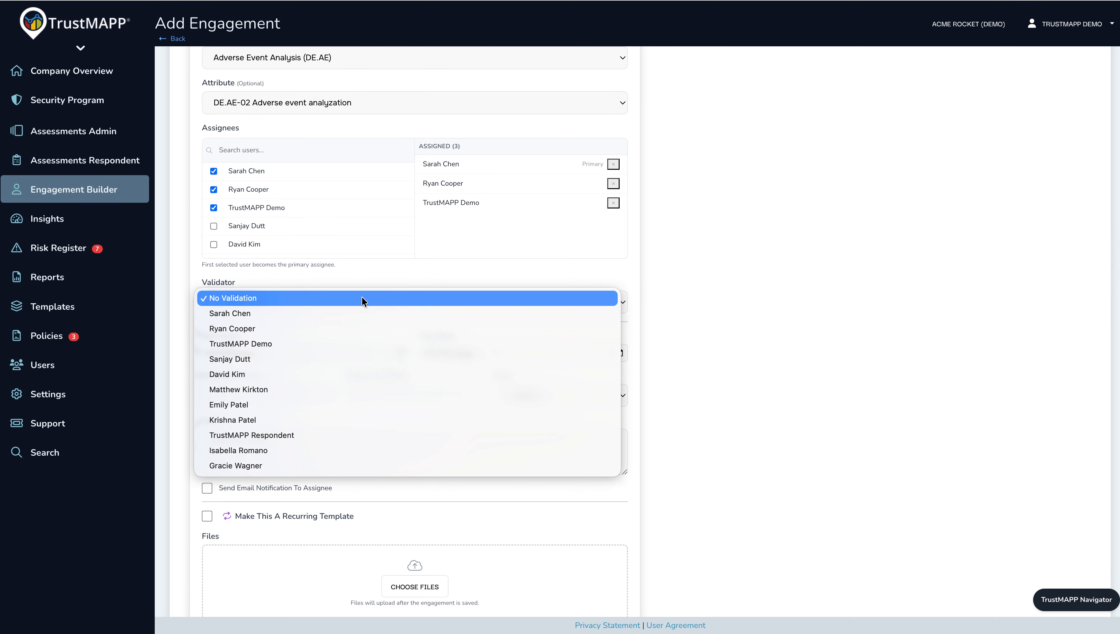
{"action": "left_click", "coordinate": [351, 328]}
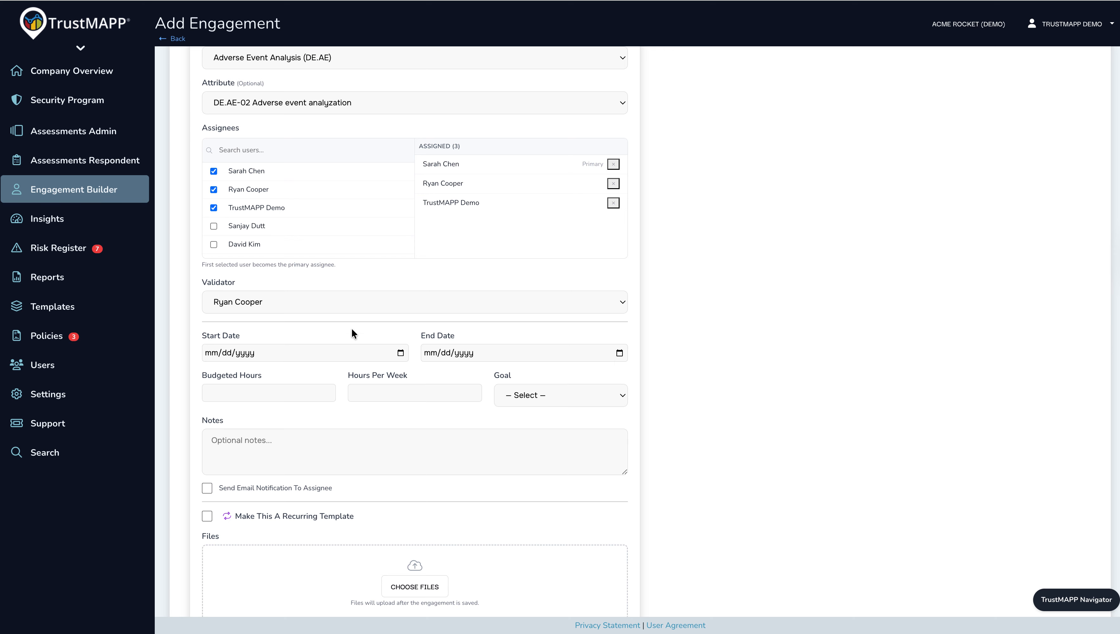
Set the engagement's start date to 05/20/2026 and its end date to 05/29/2026.
{"action": "left_click", "coordinate": [402, 356]}
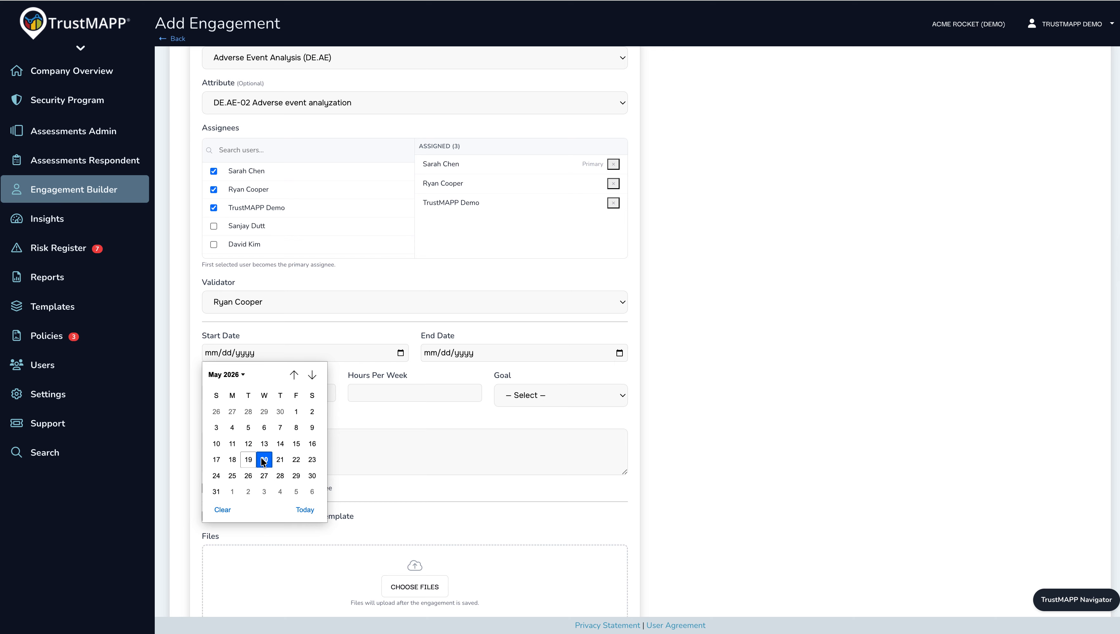
{"action": "left_click", "coordinate": [262, 457]}
{"action": "left_click", "coordinate": [620, 352]}
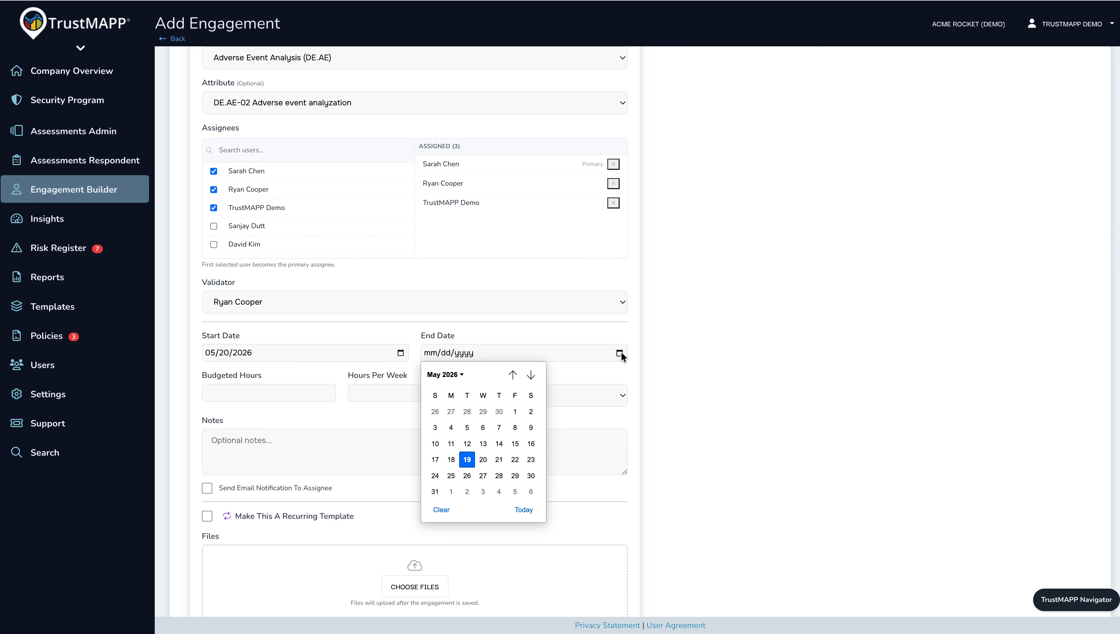
{"action": "left_click", "coordinate": [514, 476]}
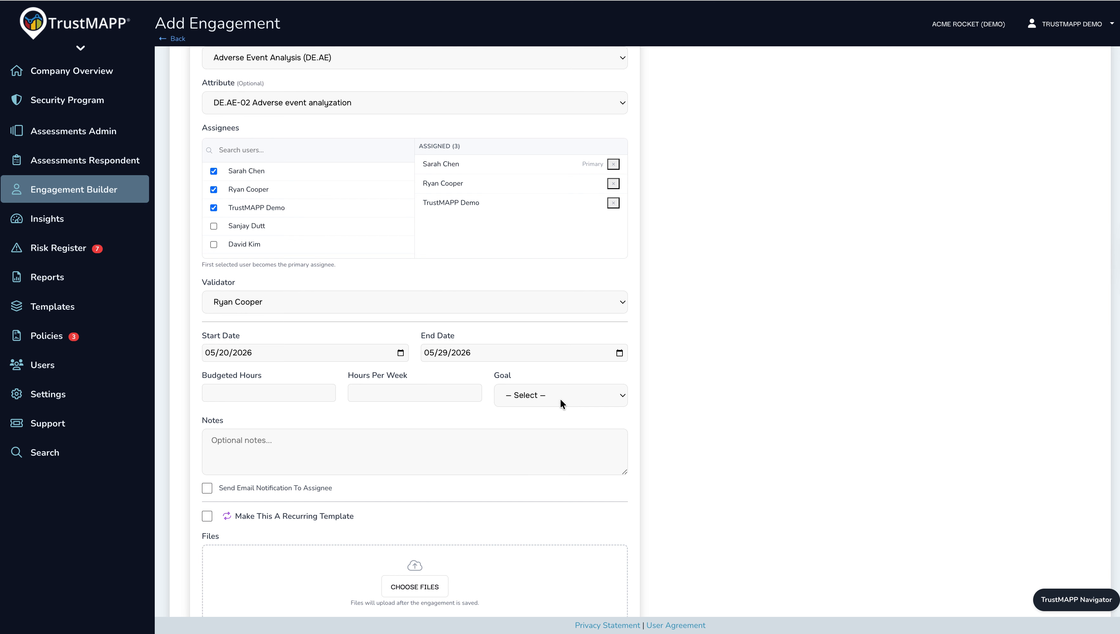
Turn on the email notification to the assignee, leaving the goal and notes unfilled.
{"action": "left_click", "coordinate": [570, 399]}
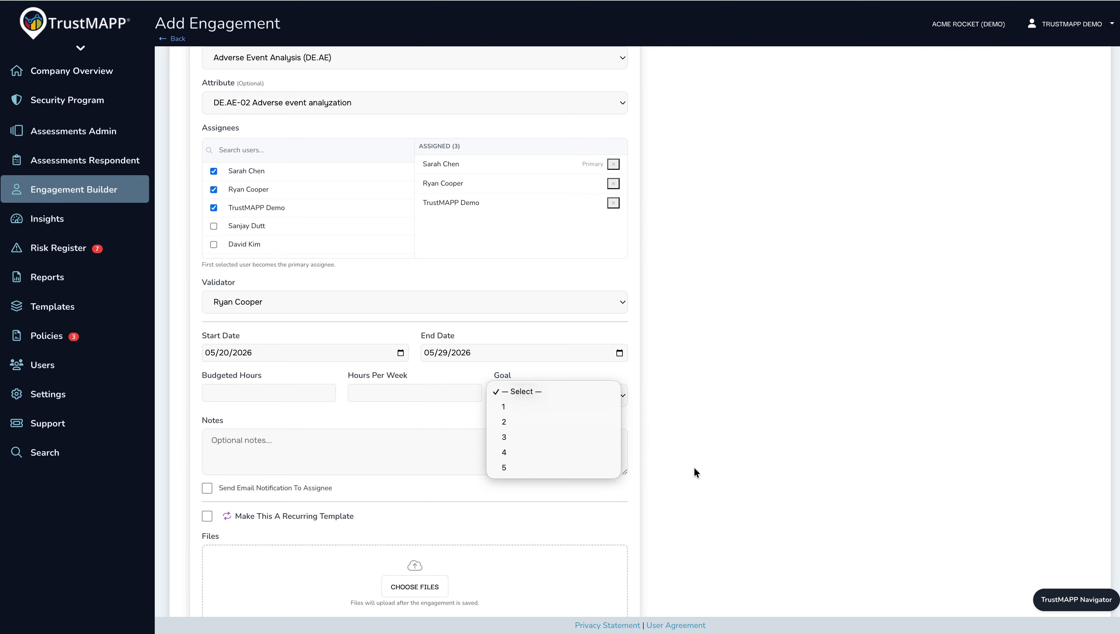
{"action": "left_click", "coordinate": [668, 439]}
{"action": "scroll", "coordinate": [668, 440], "scroll_direction": "down", "scroll_amount": 3}
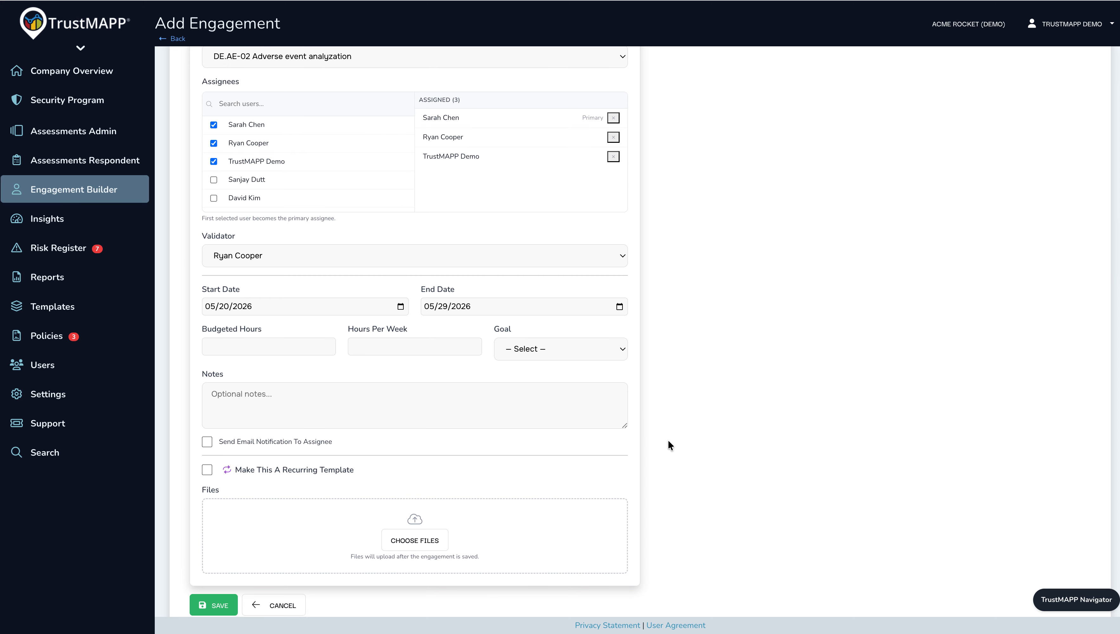
{"action": "left_click", "coordinate": [535, 371]}
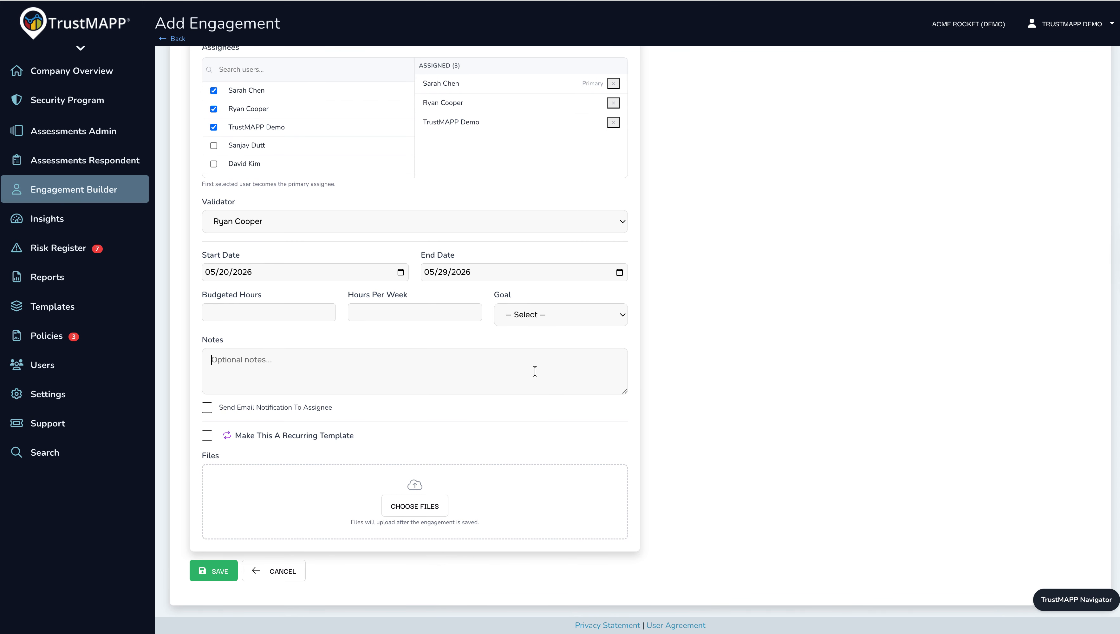
{"action": "left_click", "coordinate": [209, 408]}
Try making the engagement a recurring template that repeats every 3 months, and turn the recurrence off again.
{"action": "left_click", "coordinate": [208, 436]}
{"action": "scroll", "coordinate": [421, 441], "scroll_direction": "down", "scroll_amount": 4}
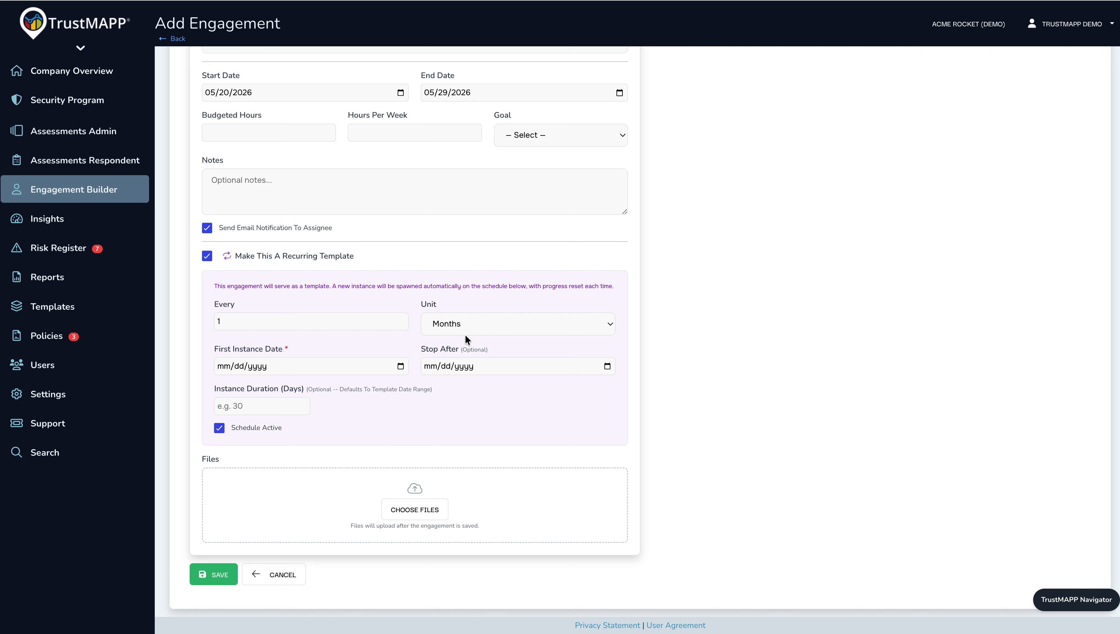
{"action": "left_click", "coordinate": [459, 326]}
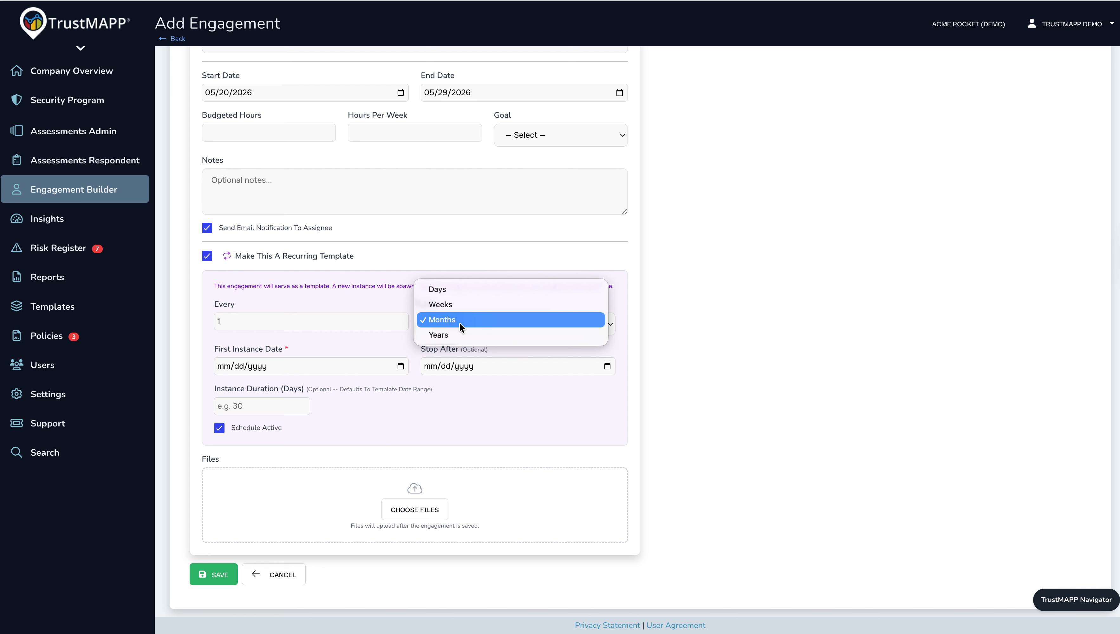
{"action": "left_click", "coordinate": [461, 327]}
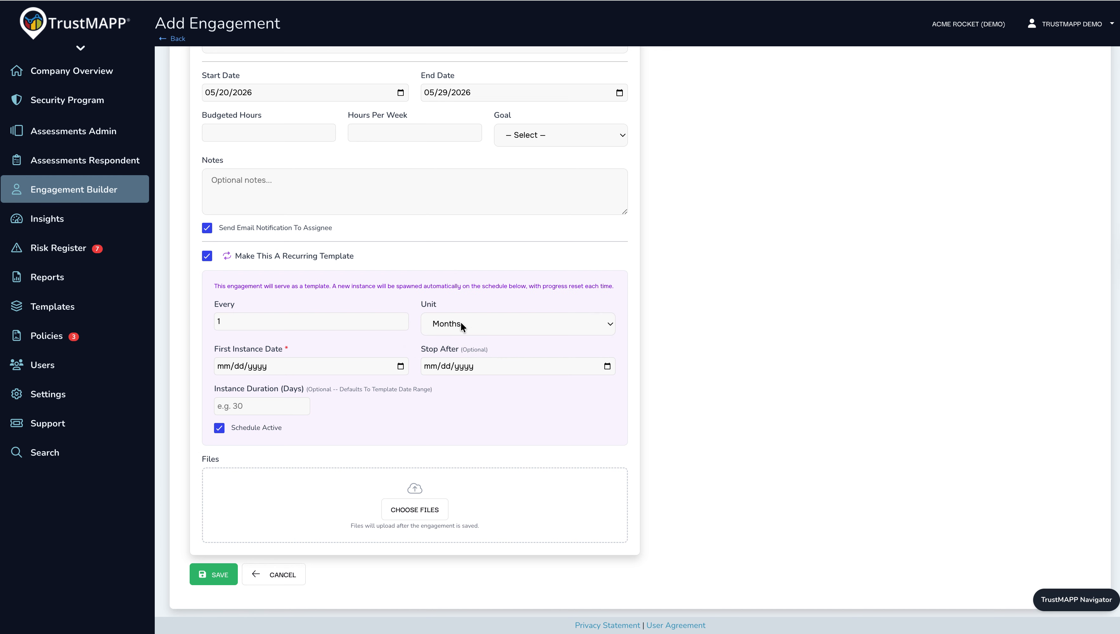
{"action": "left_click_drag", "start_coordinate": [313, 319], "coordinate": [198, 316]}
{"action": "left_click", "coordinate": [433, 426]}
{"action": "left_click", "coordinate": [400, 366]}
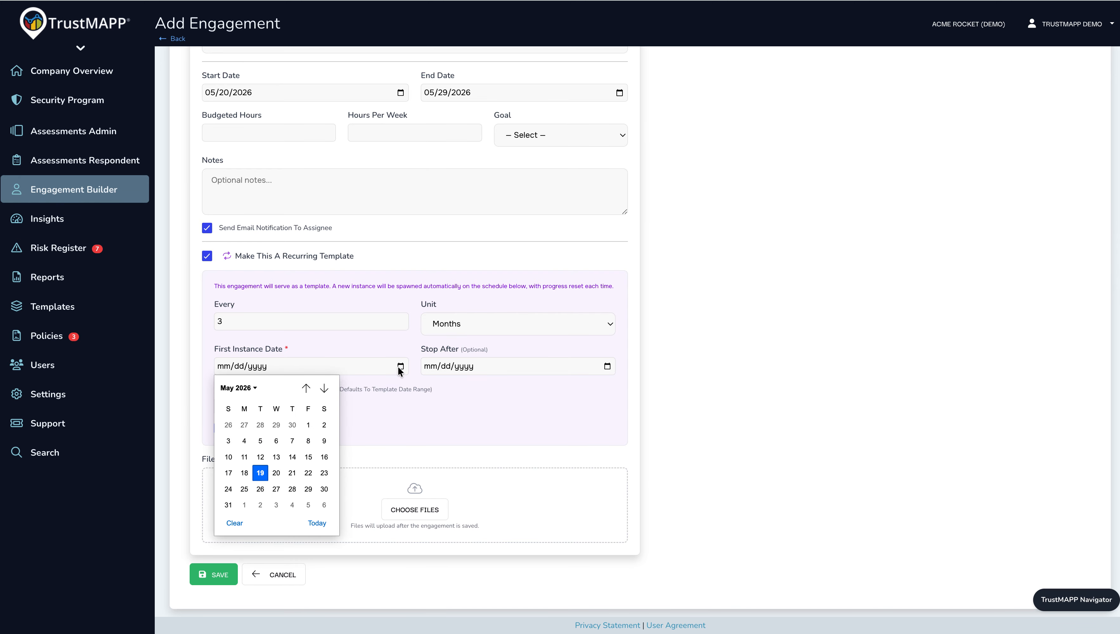
{"action": "left_click", "coordinate": [207, 256]}
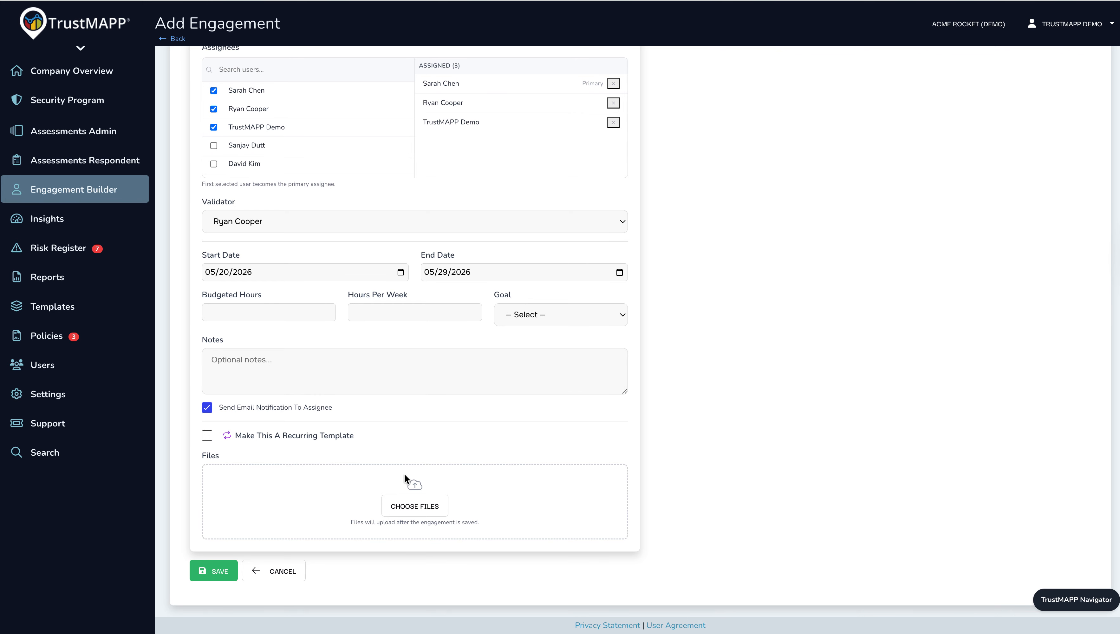
Attach the SAP Access Review.05.01.2026 image from the Desktop's Artifacts folder and save the engagement.
{"action": "left_click", "coordinate": [403, 503]}
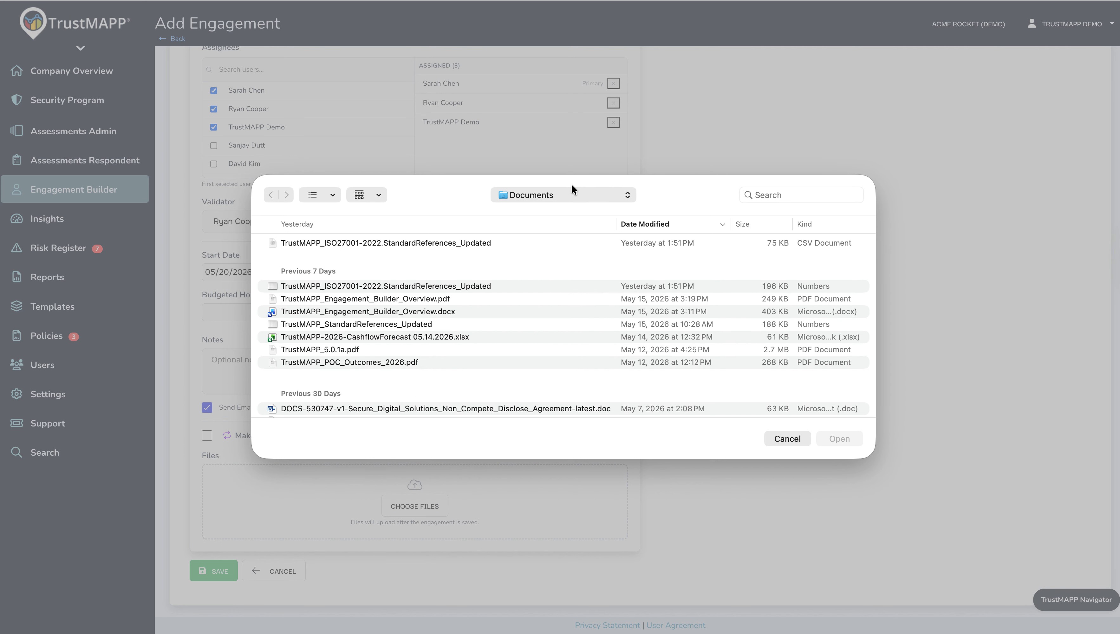
{"action": "left_click", "coordinate": [567, 192]}
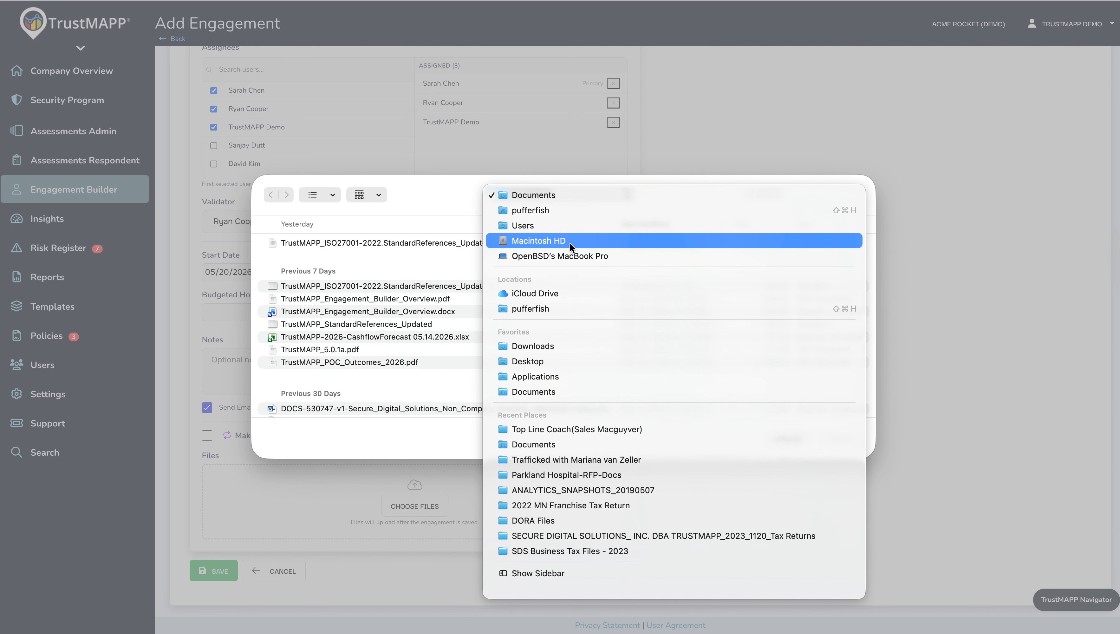
{"action": "left_click", "coordinate": [552, 360]}
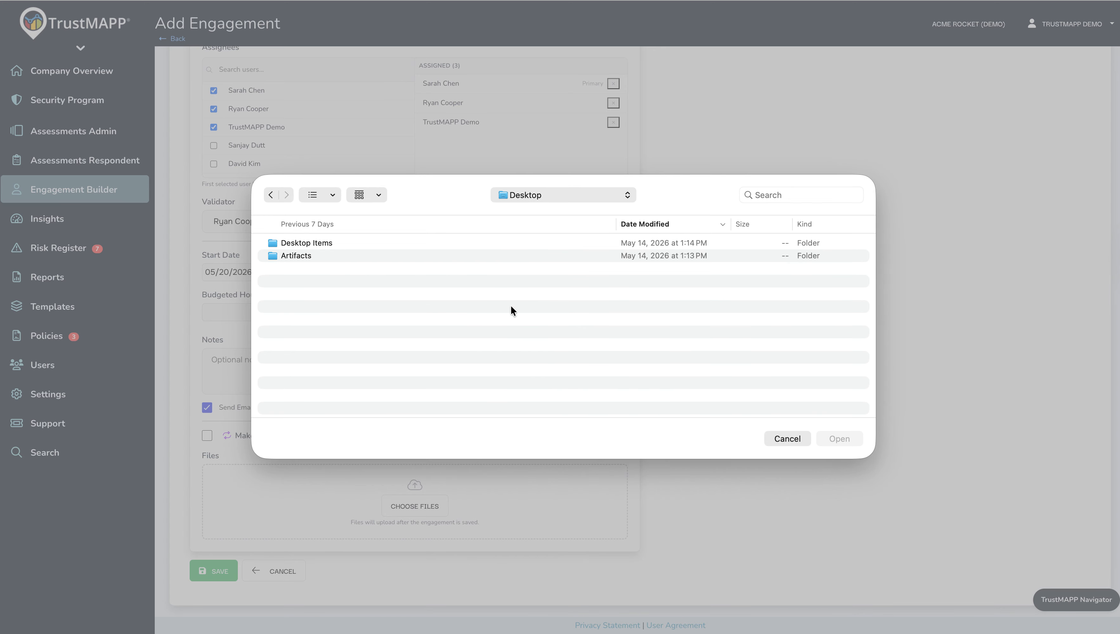
{"action": "double_click", "coordinate": [329, 257]}
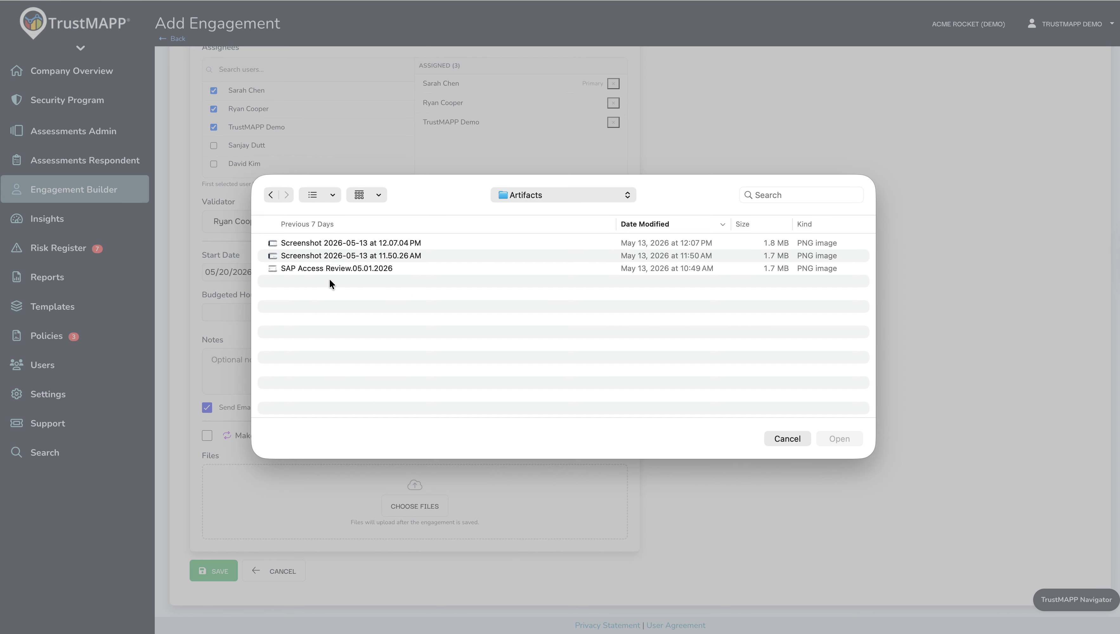
{"action": "left_click", "coordinate": [328, 268]}
{"action": "left_click", "coordinate": [842, 437]}
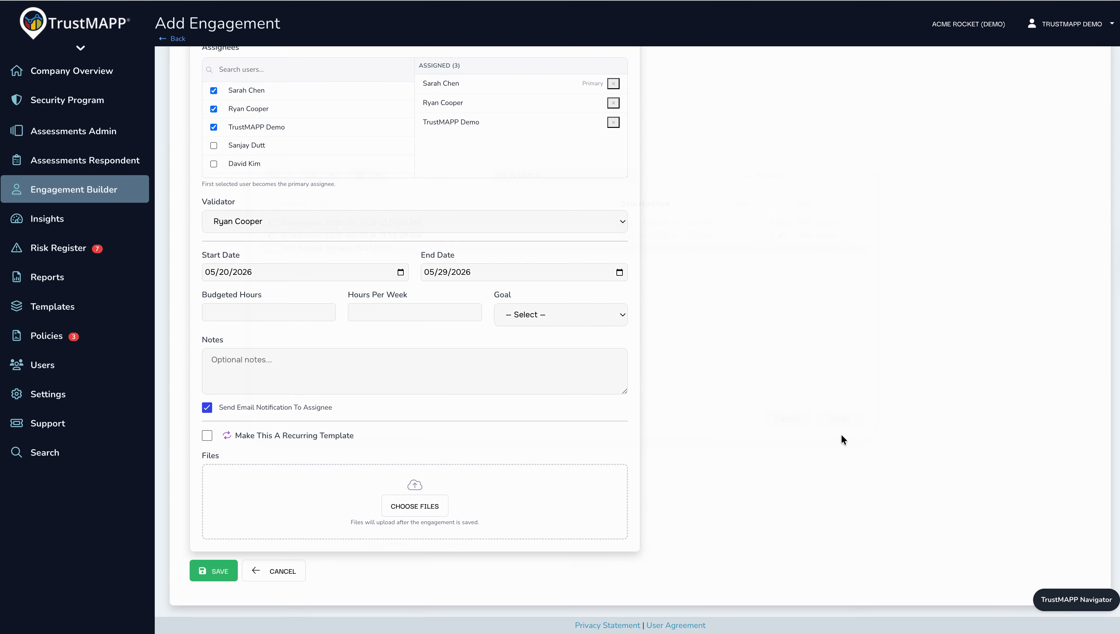
{"action": "scroll", "coordinate": [747, 456], "scroll_direction": "down", "scroll_amount": 1}
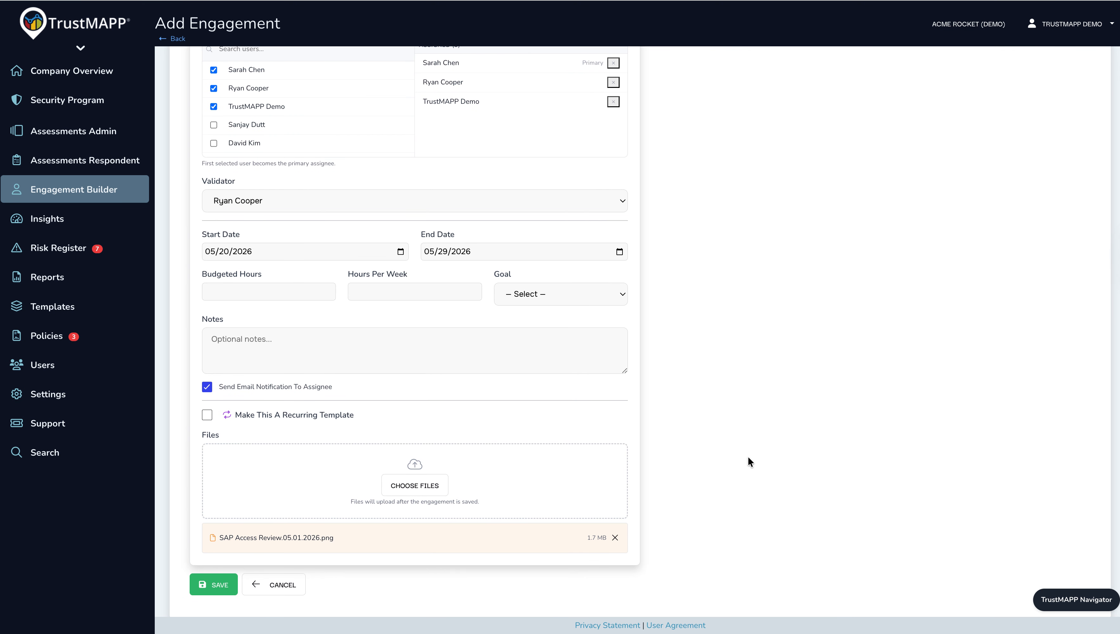
{"action": "scroll", "coordinate": [747, 455], "scroll_direction": "down", "scroll_amount": 1}
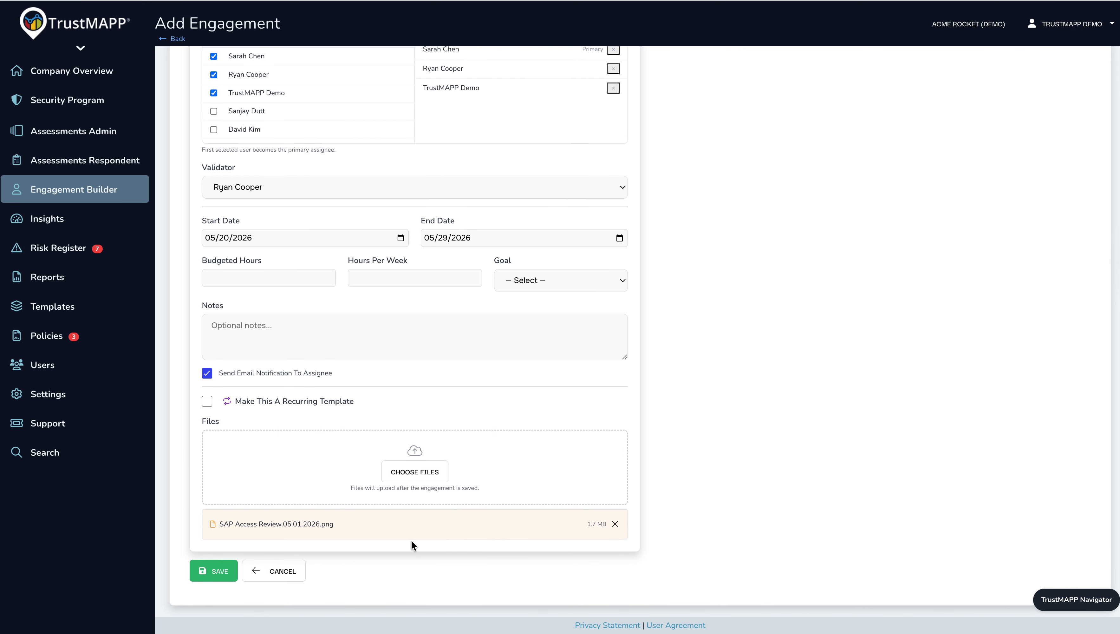
{"action": "left_click", "coordinate": [219, 571]}
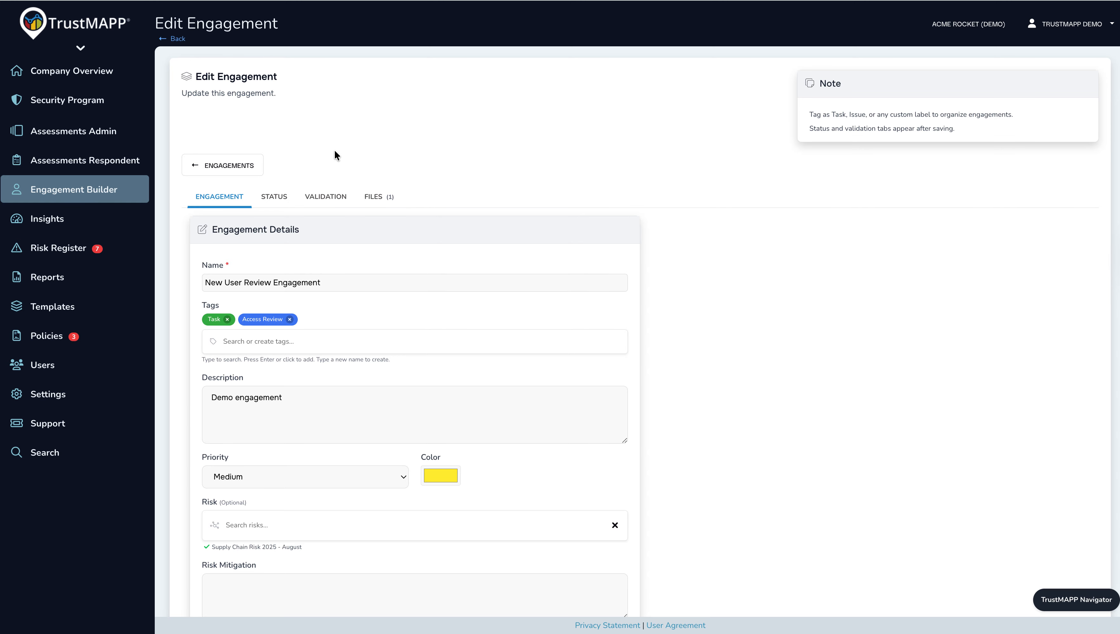
Examine the saved engagement's status, validation and attached files, and return to the list of engagements.
{"action": "left_click", "coordinate": [275, 198]}
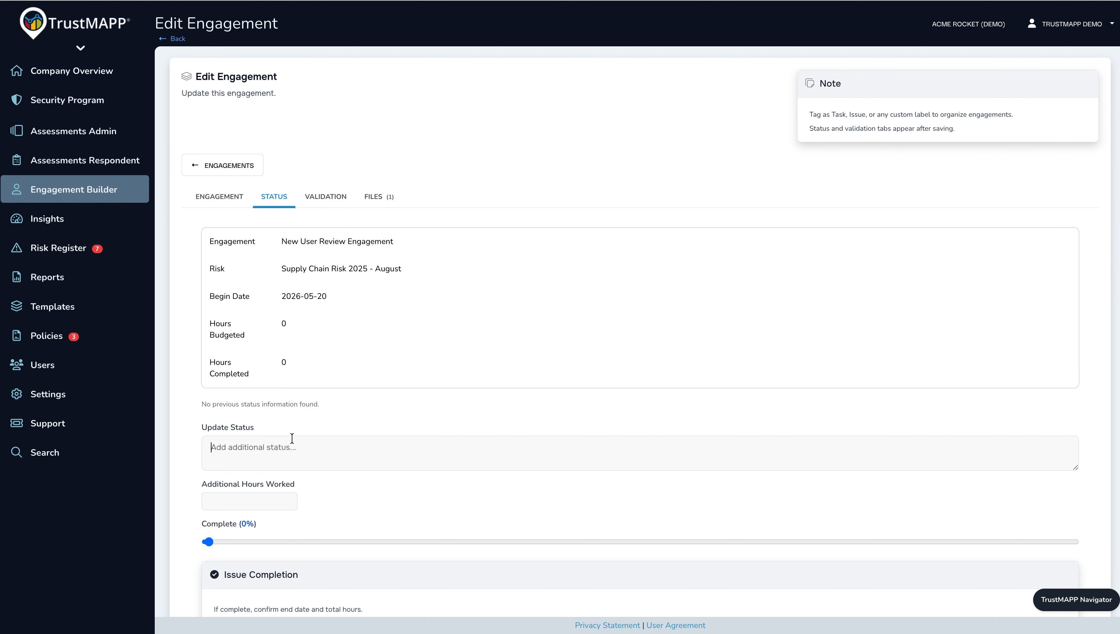
{"action": "scroll", "coordinate": [296, 429], "scroll_direction": "down", "scroll_amount": 1}
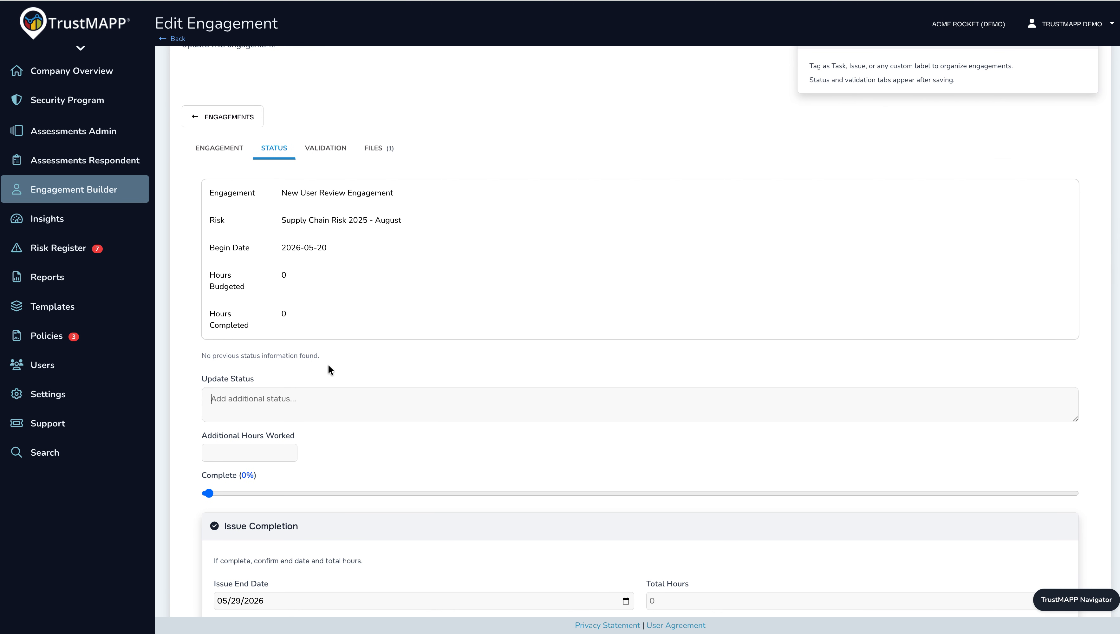
{"action": "scroll", "coordinate": [328, 368], "scroll_direction": "down", "scroll_amount": 1}
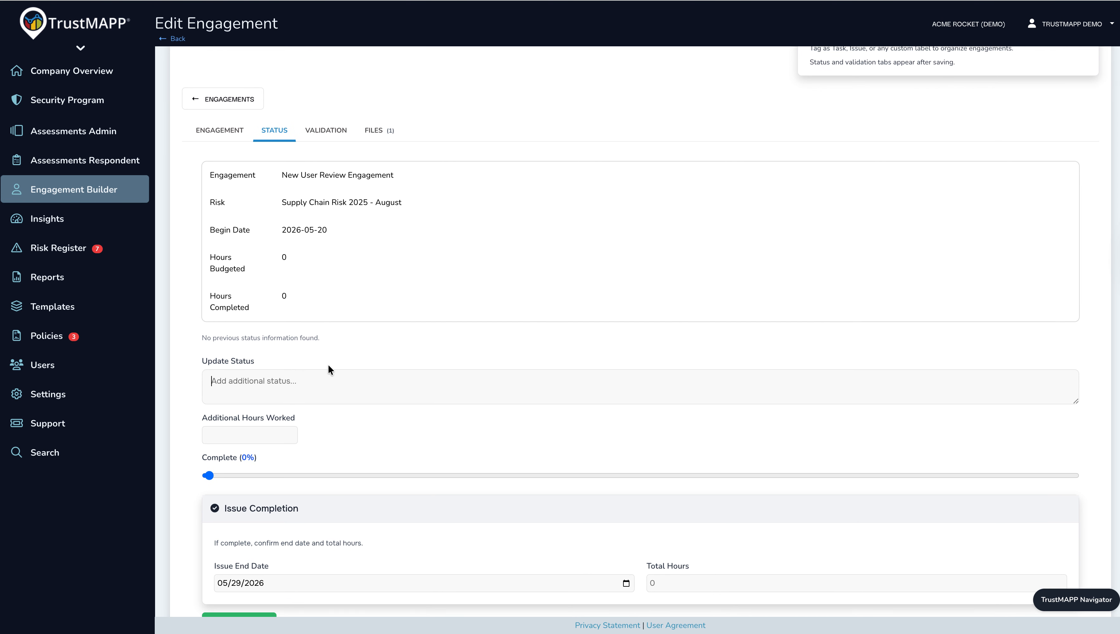
{"action": "right_click", "coordinate": [331, 130]}
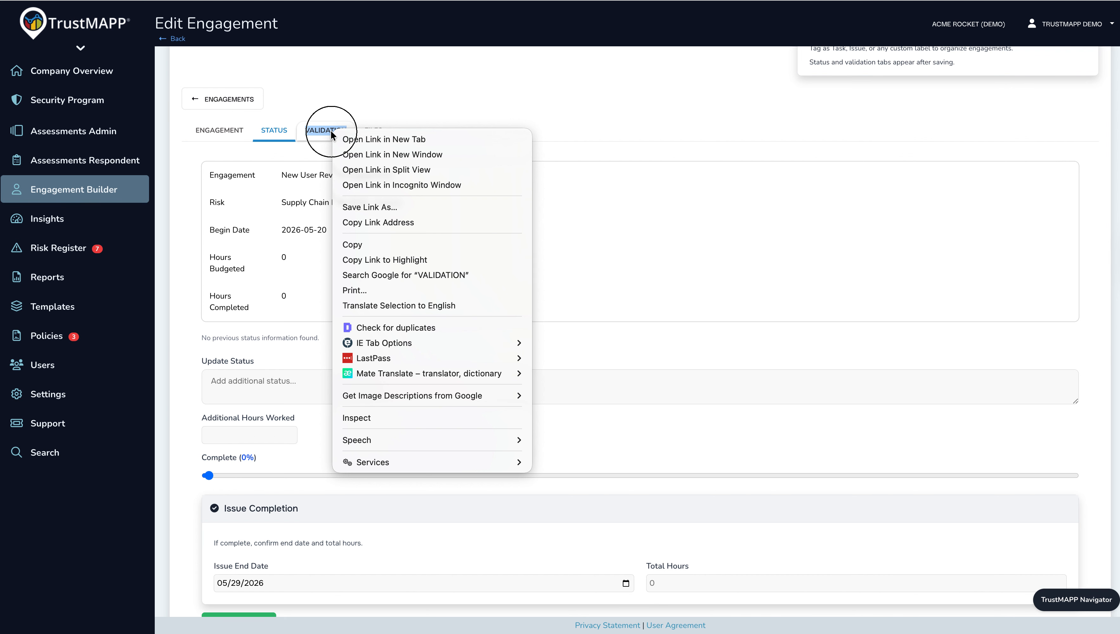
{"action": "left_click", "coordinate": [330, 130]}
{"action": "left_click", "coordinate": [331, 131]}
{"action": "left_click", "coordinate": [478, 180]}
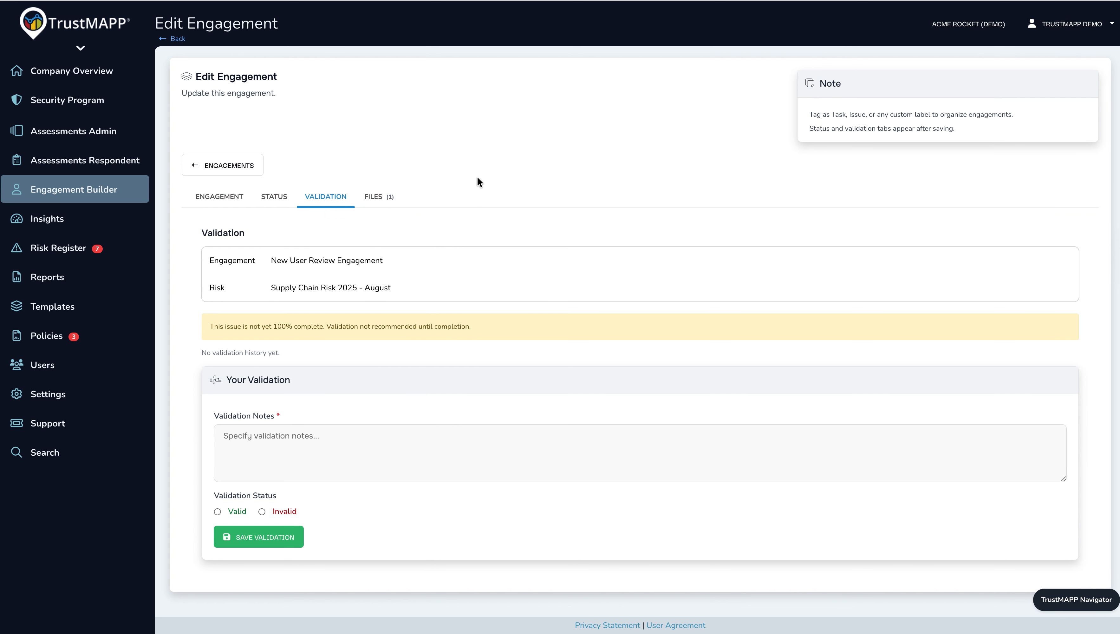
{"action": "left_click", "coordinate": [383, 200]}
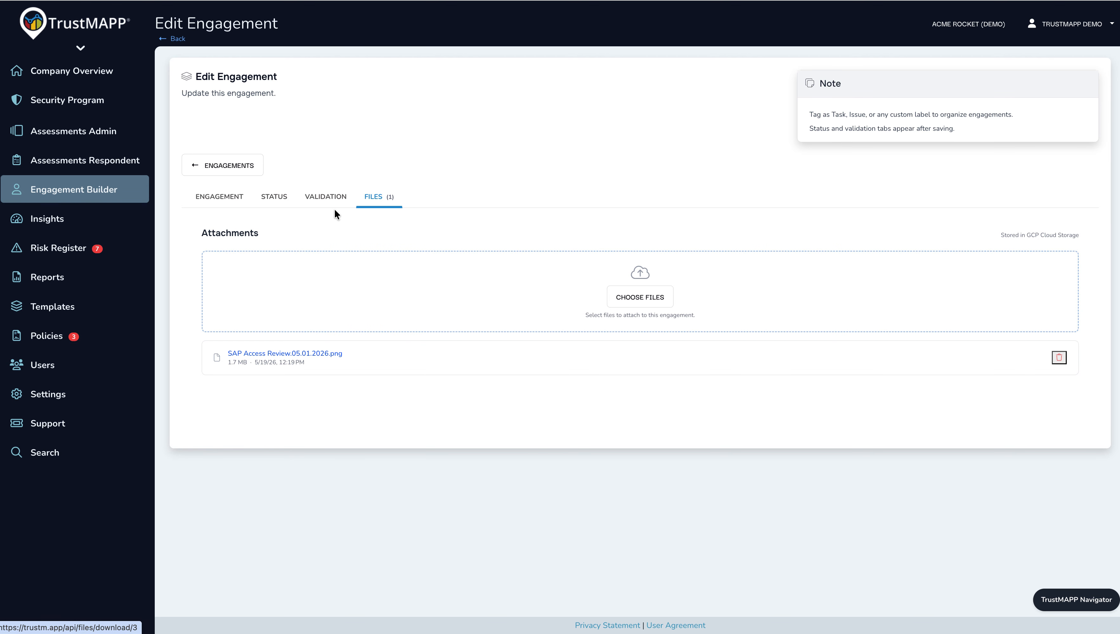
{"action": "left_click", "coordinate": [225, 167]}
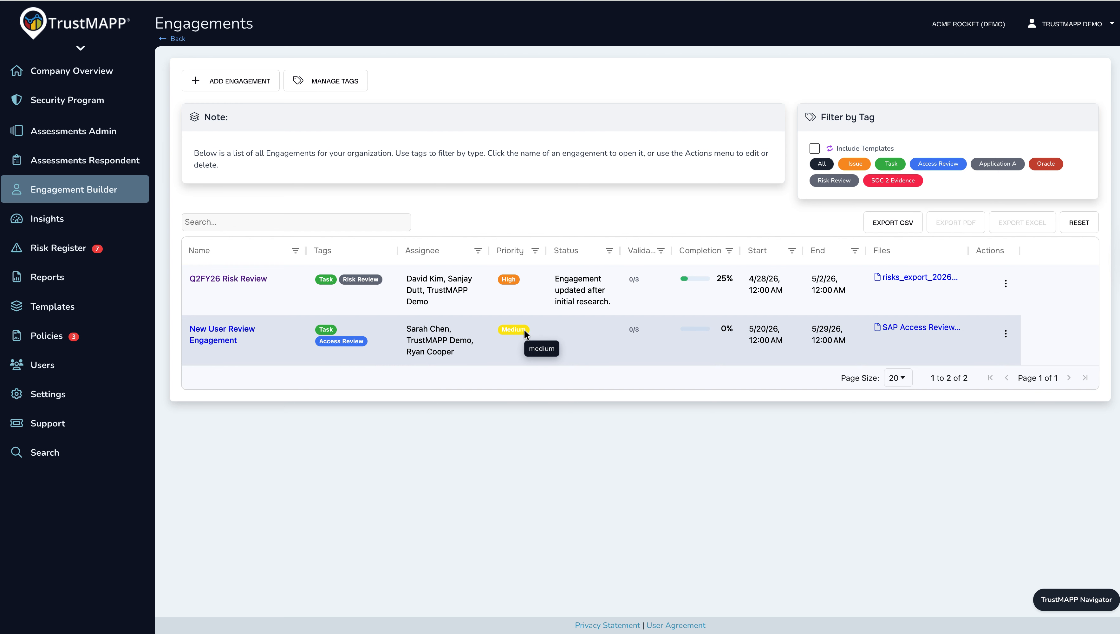
Create a blue company tag named "Demo Tag" in the engagement tags and return to the list of engagements.
{"action": "left_click", "coordinate": [335, 79]}
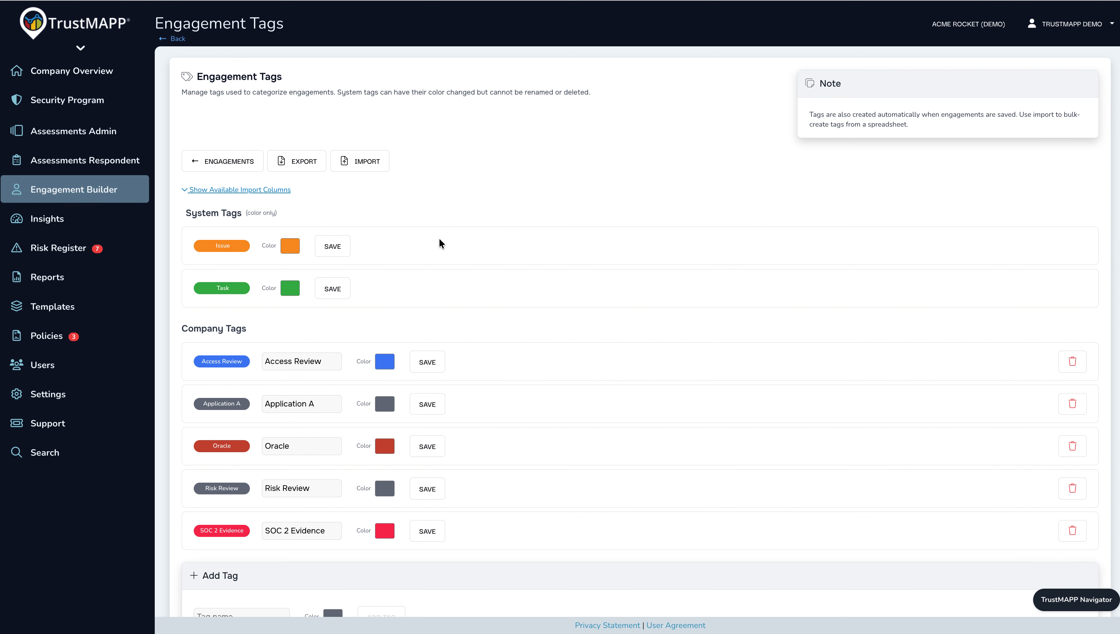
{"action": "scroll", "coordinate": [425, 293], "scroll_direction": "down", "scroll_amount": 1}
{"action": "scroll", "coordinate": [425, 294], "scroll_direction": "down", "scroll_amount": 1}
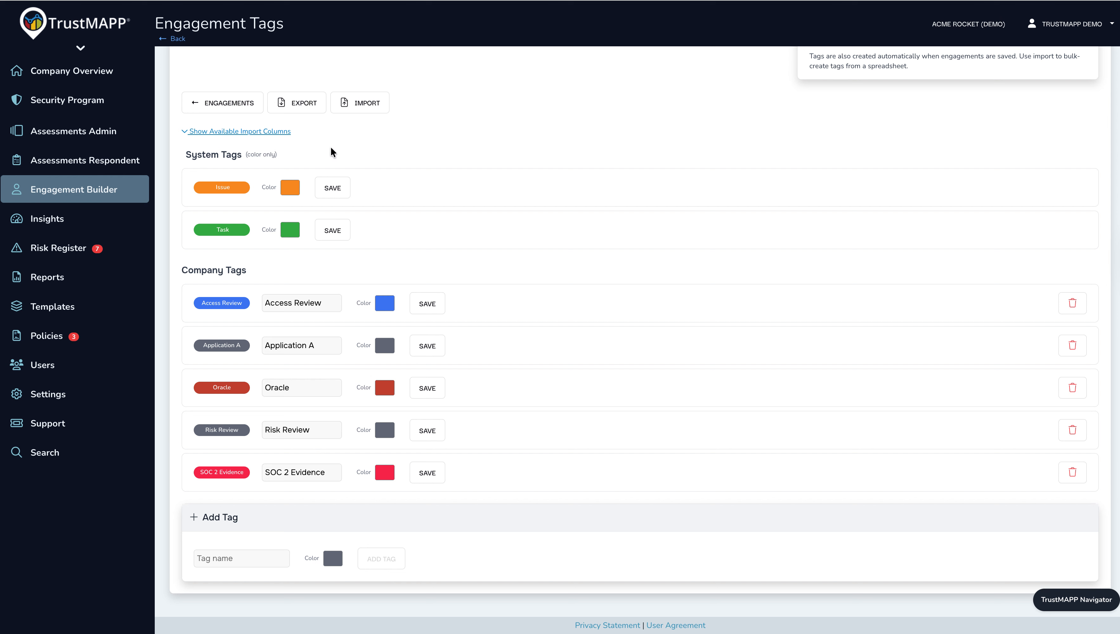
{"action": "left_click", "coordinate": [239, 558]}
{"action": "type", "text": "Demo Tag"}
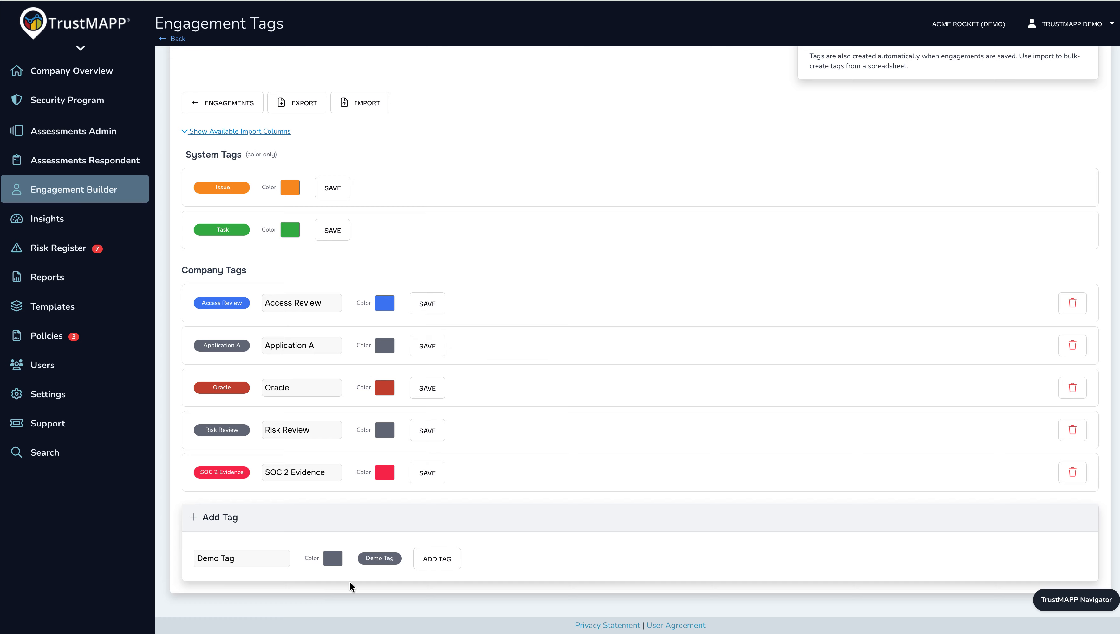
{"action": "left_click", "coordinate": [333, 558]}
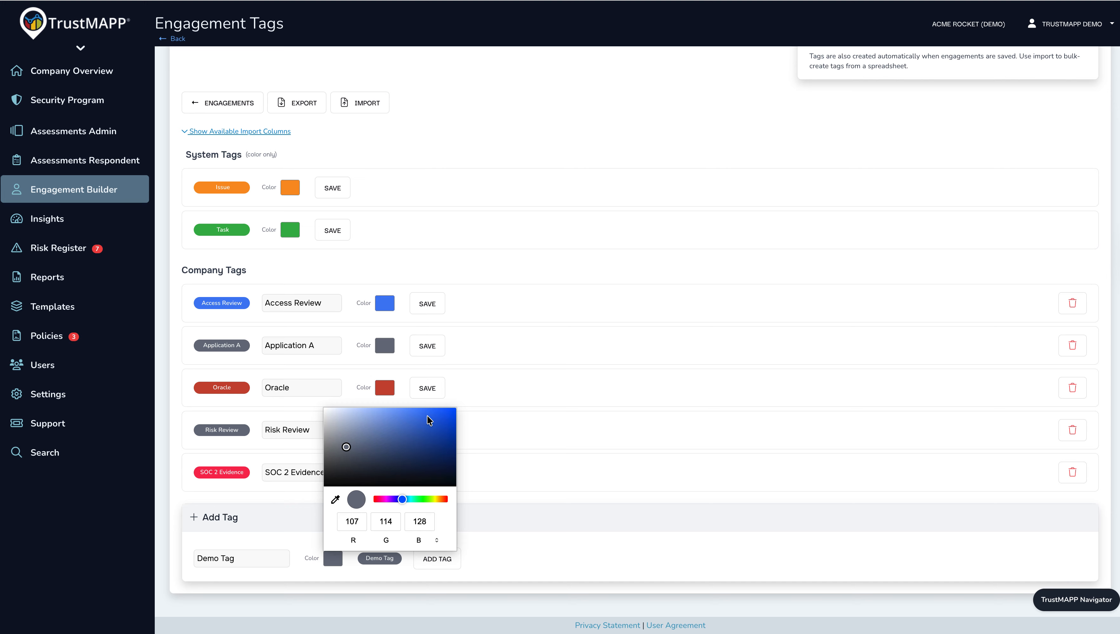
{"action": "left_click", "coordinate": [447, 413]}
{"action": "left_click", "coordinate": [550, 531]}
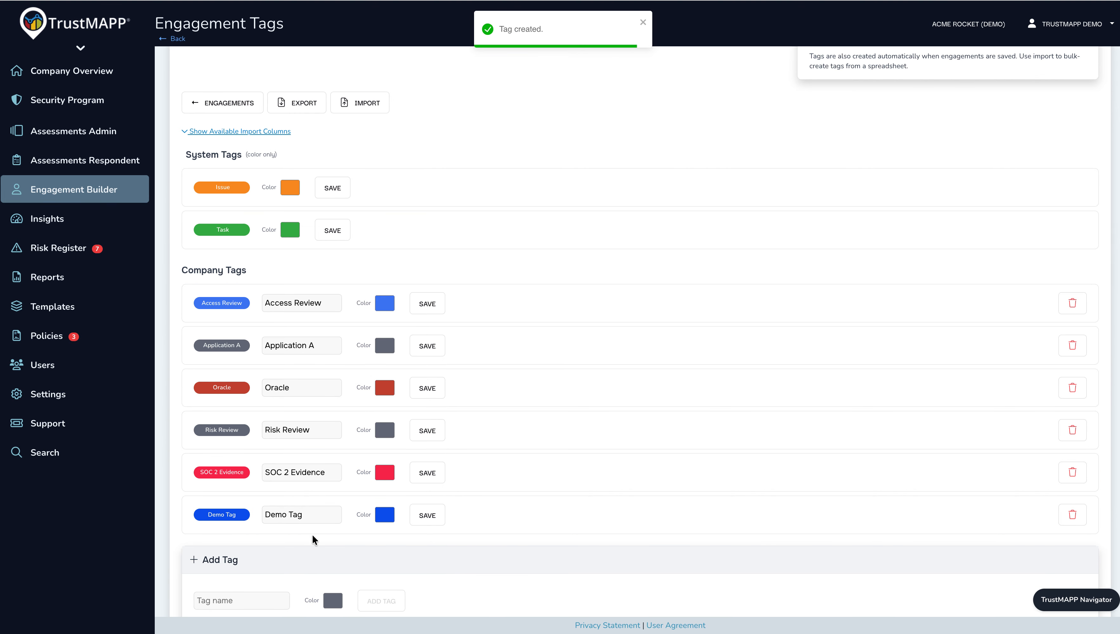
{"action": "left_click", "coordinate": [222, 106]}
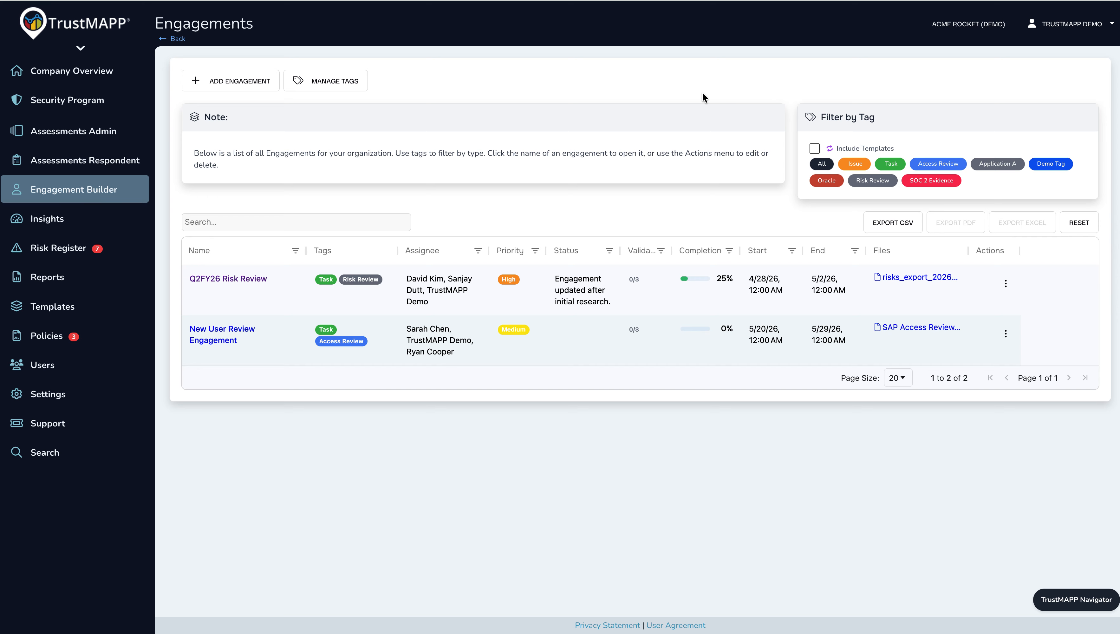
{"action": "key", "text": "super+shift+5"}
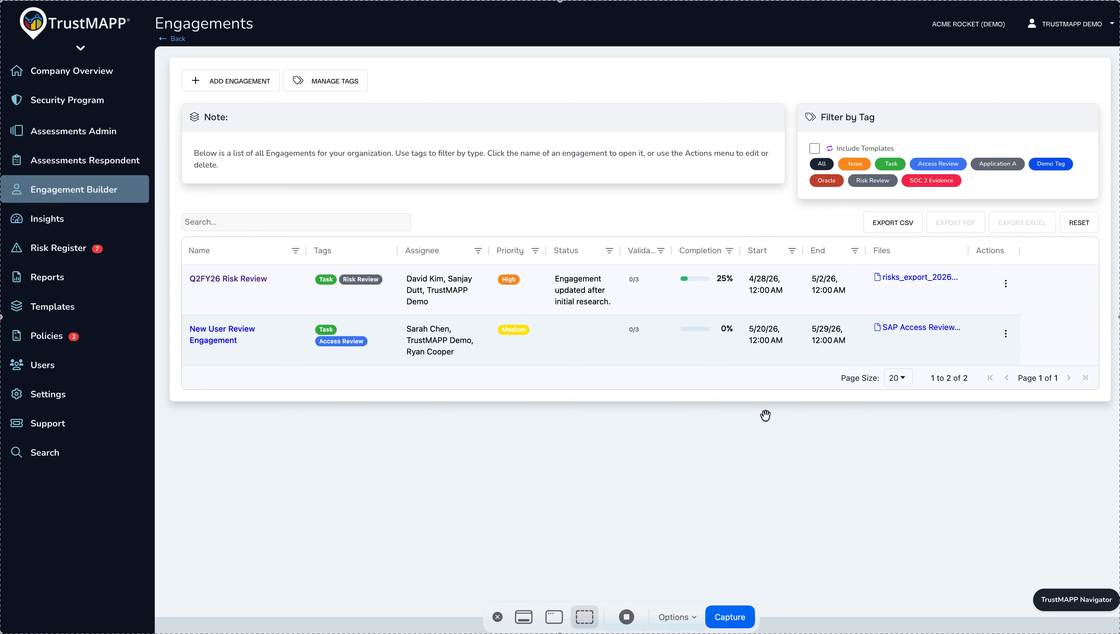